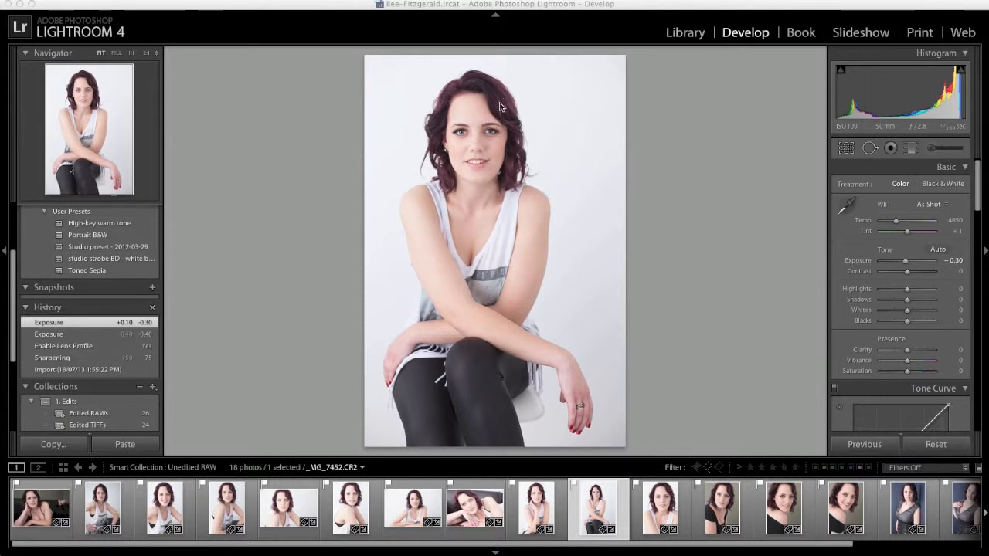
Open the selected portrait _MG_7452.CR2 for editing in Adobe Photoshop CS5.1, rendering it using Lightroom.
left_click(489, 174)
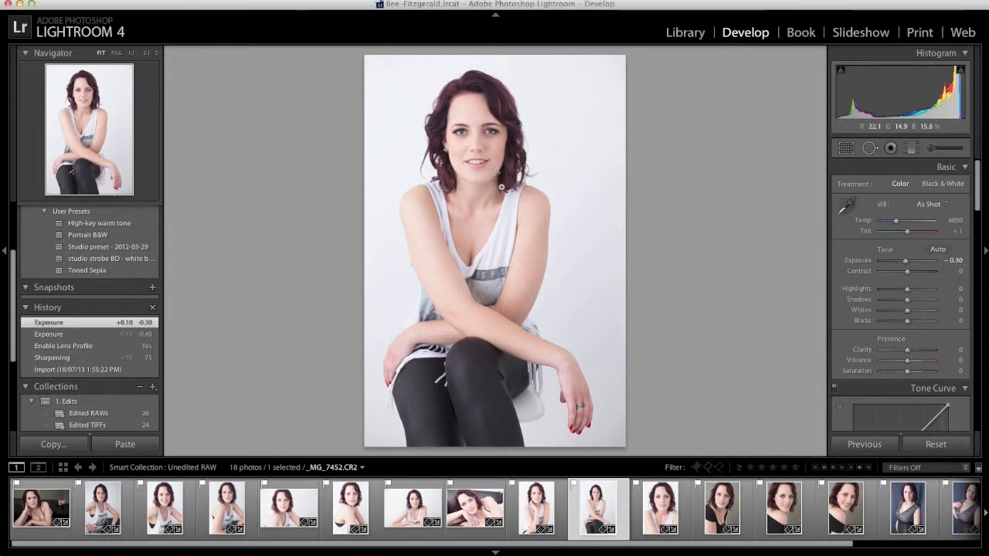
right_click(536, 190)
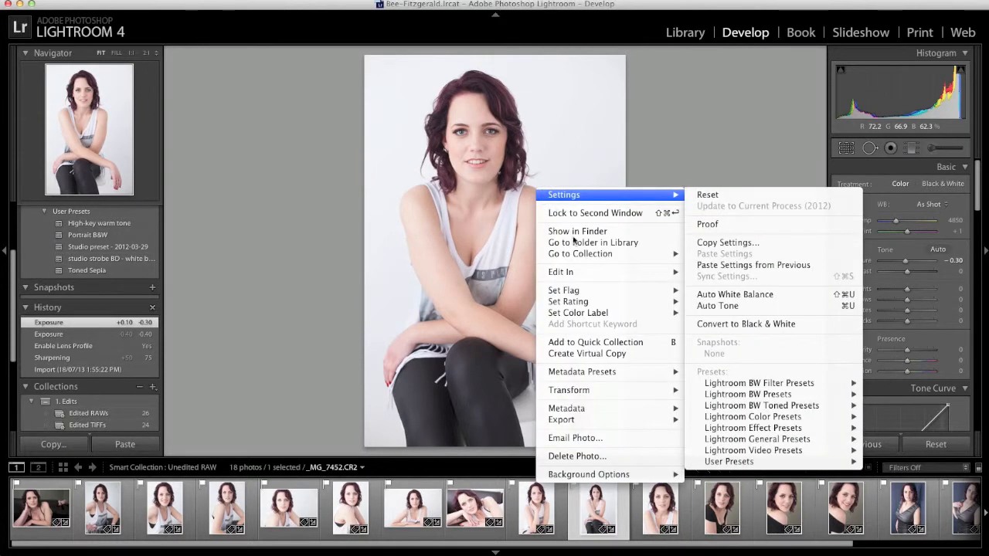
mouse_move(604, 272)
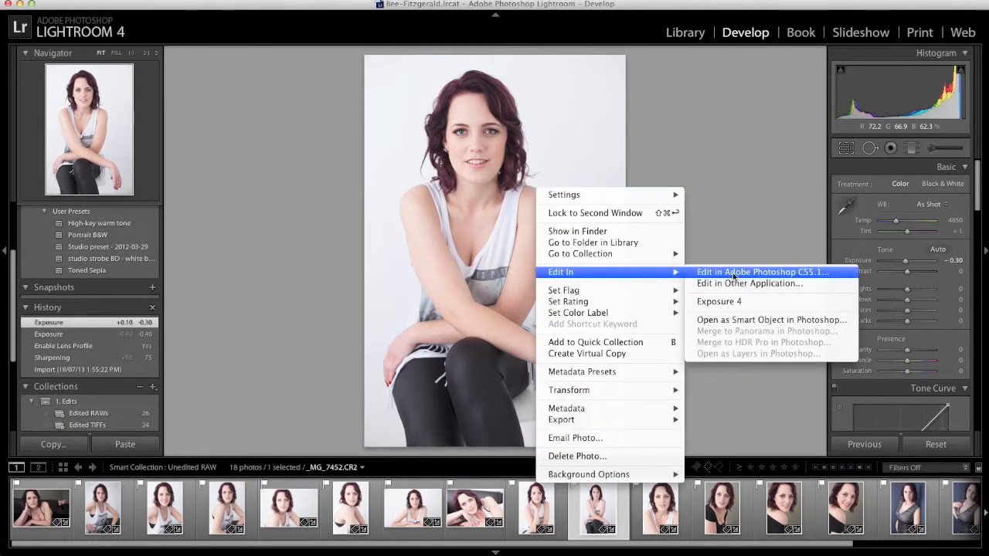
left_click(734, 274)
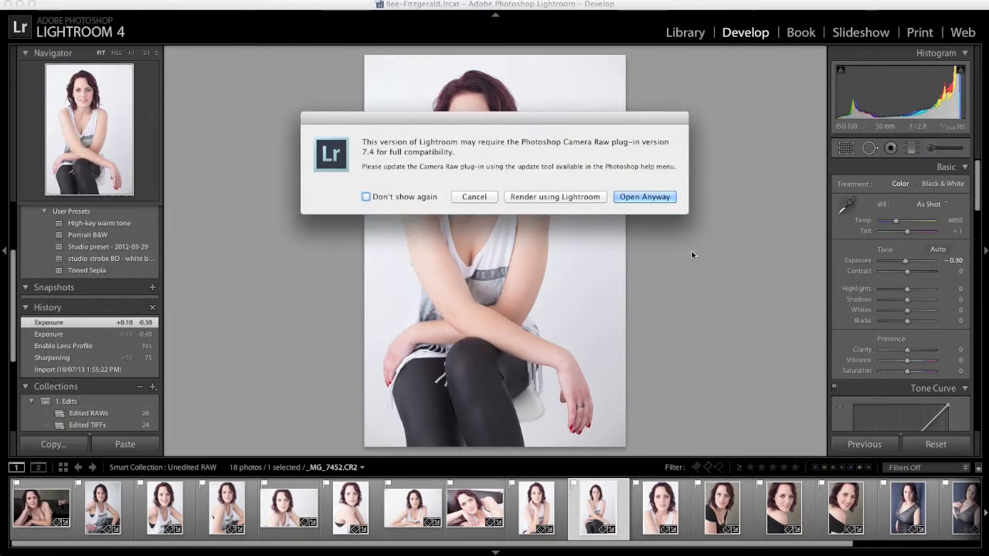
left_click(581, 200)
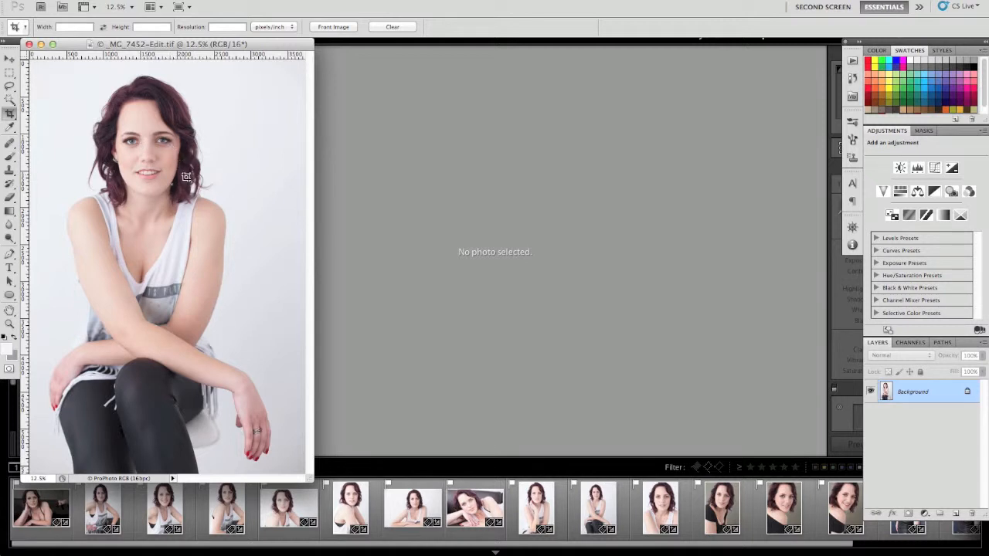
Display the saved retouching actions next to the opened portrait.
left_click(853, 78)
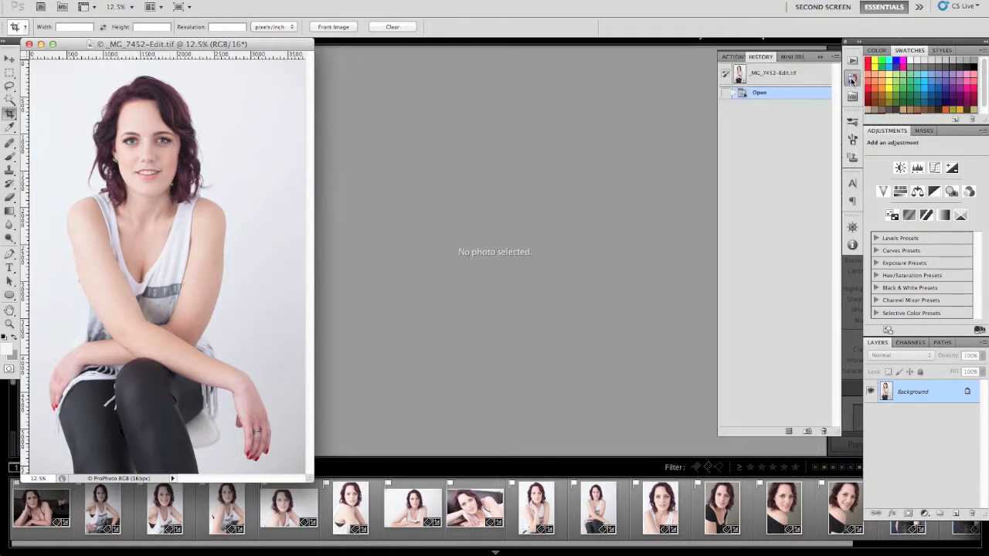
left_click(733, 57)
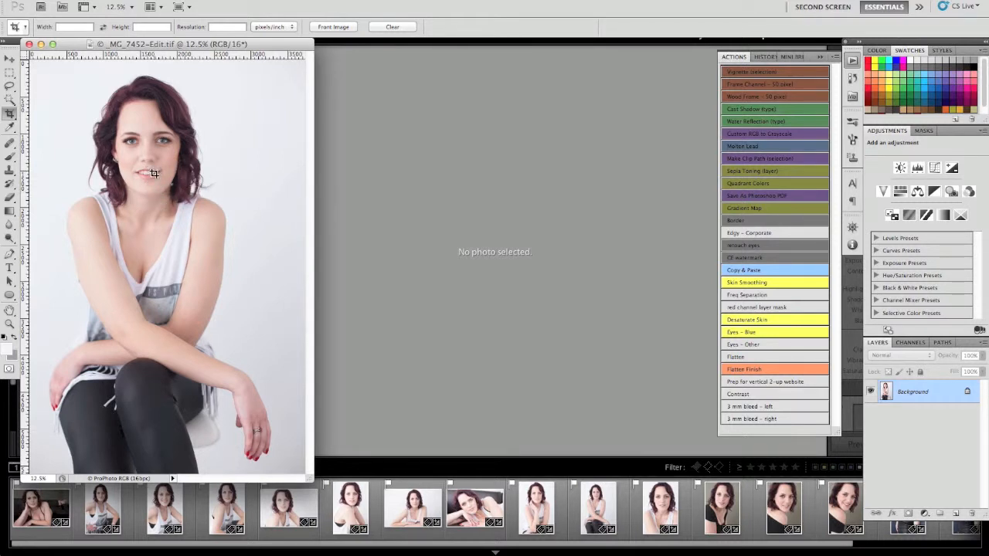
Remove the small mole below the lips using the Healing Brush at size 35.
key("j")
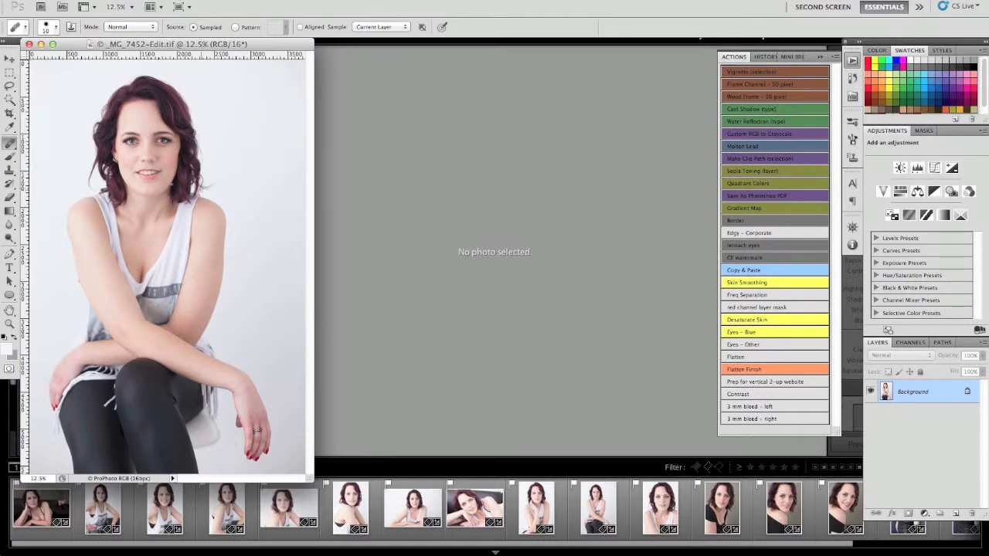
key("ctrl+alt+0")
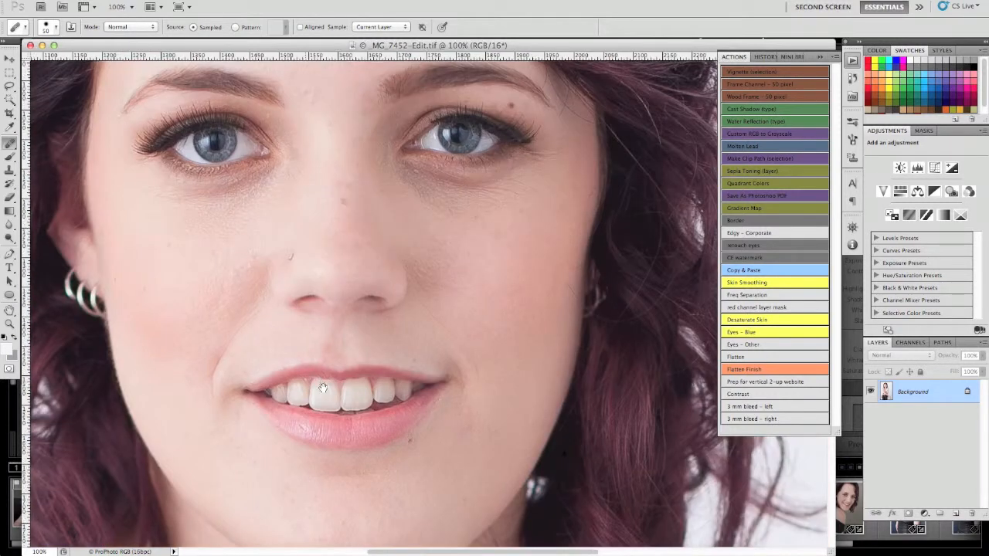
left_click_drag(343, 283, 347, 310)
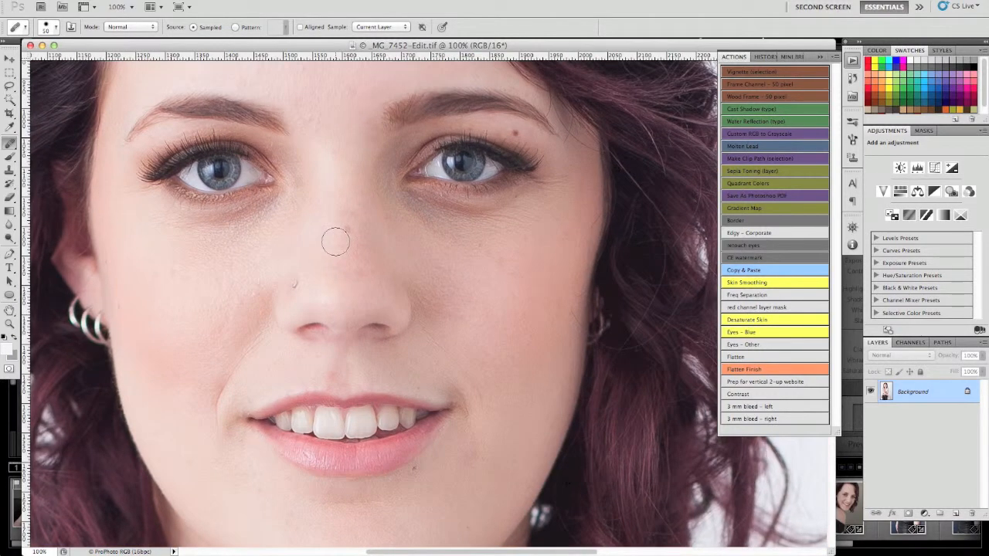
key("ctrl+minus")
key("ctrl+minus")
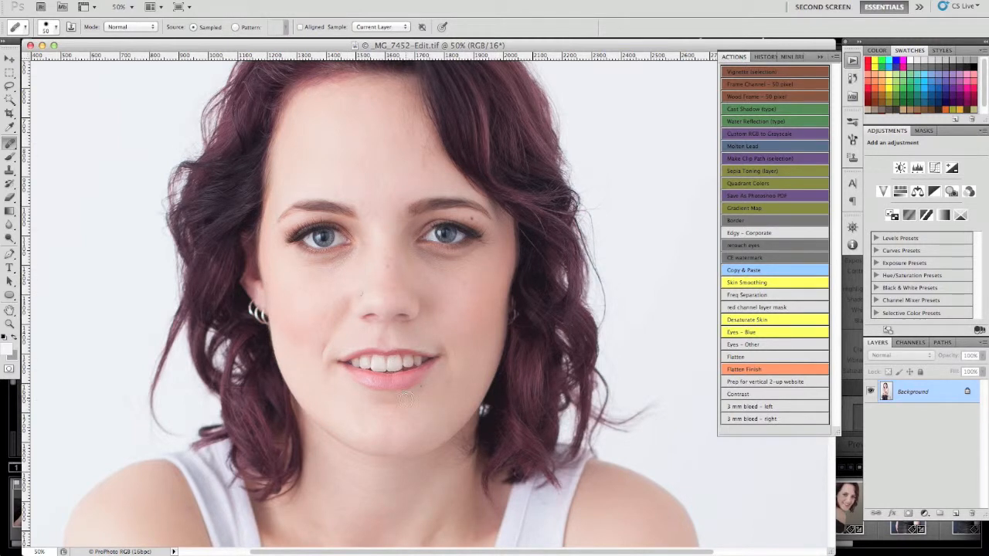
key("super+plus")
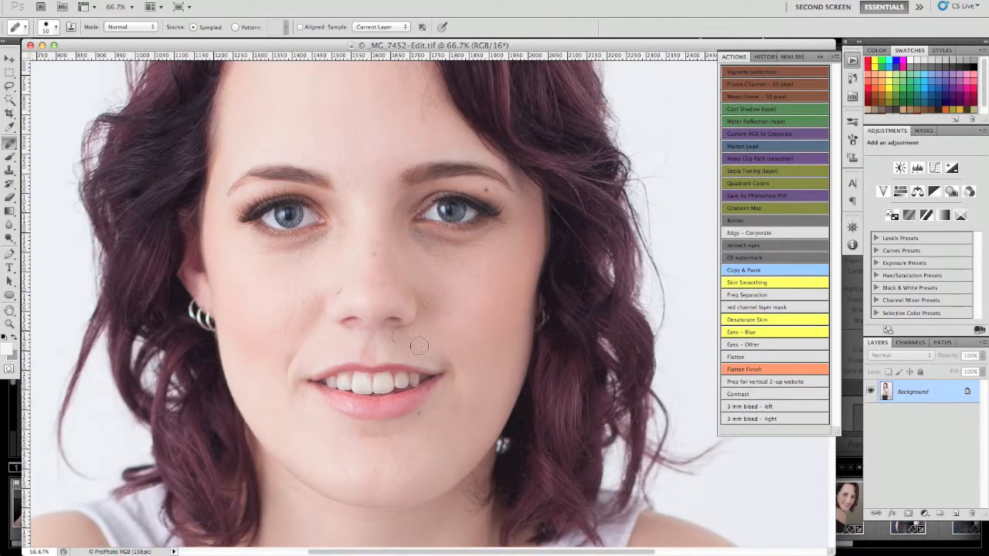
key("bracketleft")
key("bracketleft")
key("bracketleft")
left_click(455, 426)
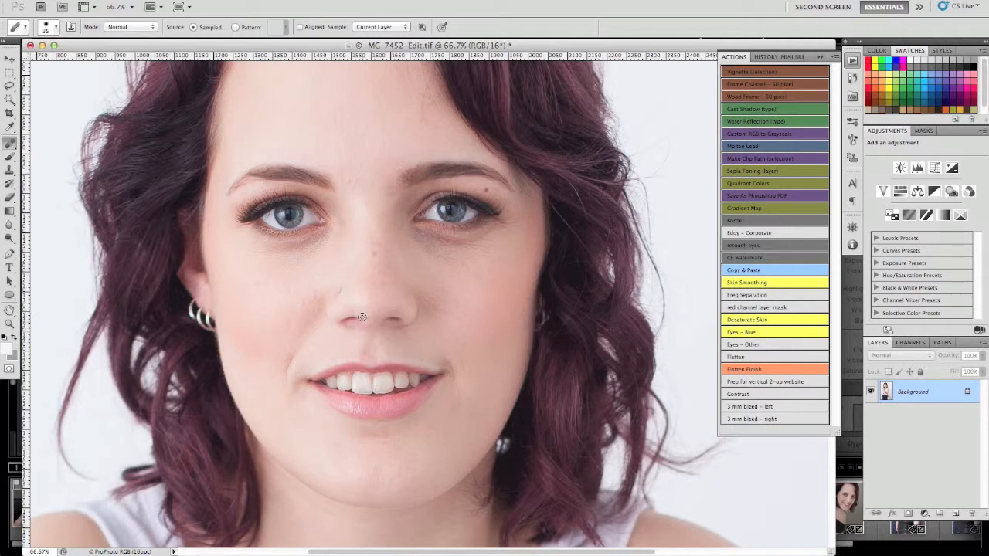
Heal the blemishes on the cheek beside the nose and on the bridge of the nose.
left_click(286, 322)
left_click(328, 324)
left_click(292, 299, "alt")
left_click(296, 316)
left_click(314, 289, "alt")
left_click(309, 300)
left_click(381, 235, "alt")
left_click(376, 234)
Heal the marks on the forehead just above and between the eyebrows.
left_click(363, 160, "alt")
left_click(355, 166)
left_click_drag(346, 179, 355, 185)
left_click(387, 147, "alt")
left_click(357, 165, "alt")
left_click(351, 177)
Show the edit history and heal further spots across the middle of the forehead.
left_click(763, 58)
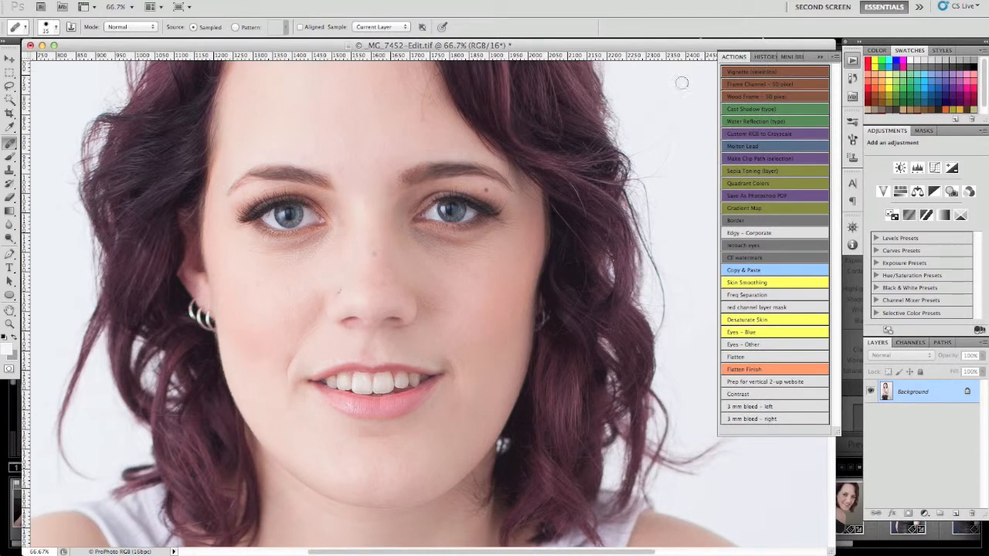
left_click(351, 137, "alt")
left_click(346, 147)
left_click(379, 134)
left_click(376, 138)
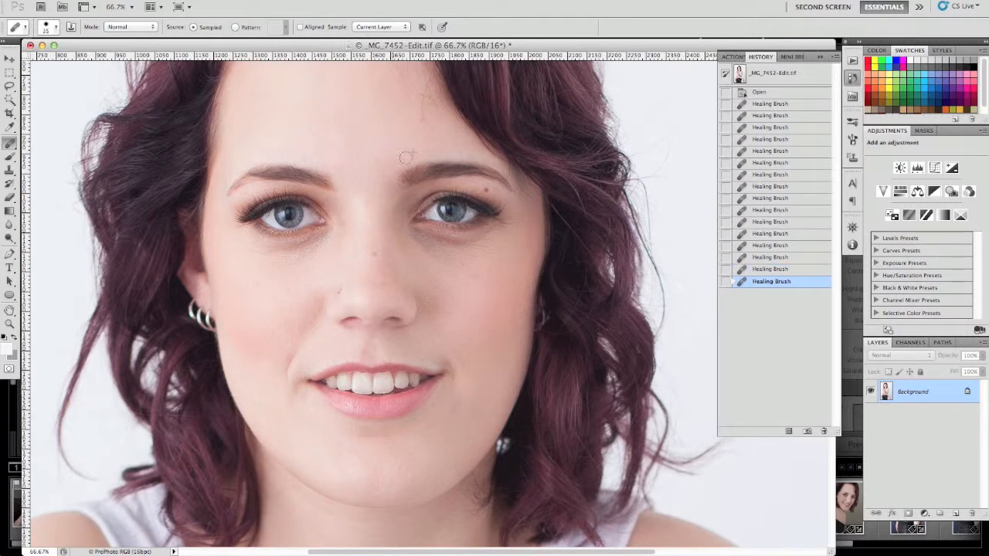
left_click(370, 147)
left_click(390, 151)
left_click(354, 164)
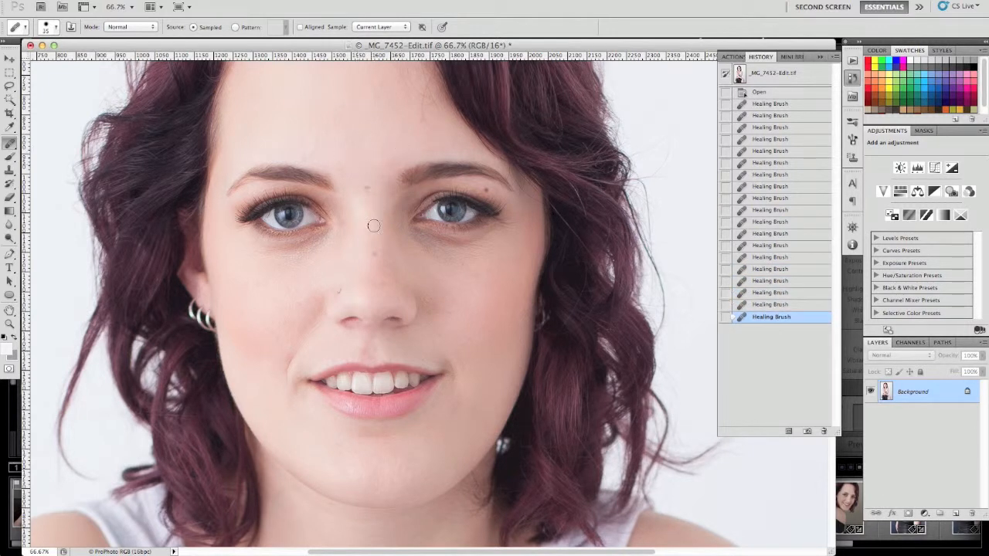
Heal the remaining small blemishes on both cheeks and between the eyebrows with the Healing Brush.
left_click(272, 268, "alt")
left_click(260, 284)
left_click_drag(363, 158, 374, 255)
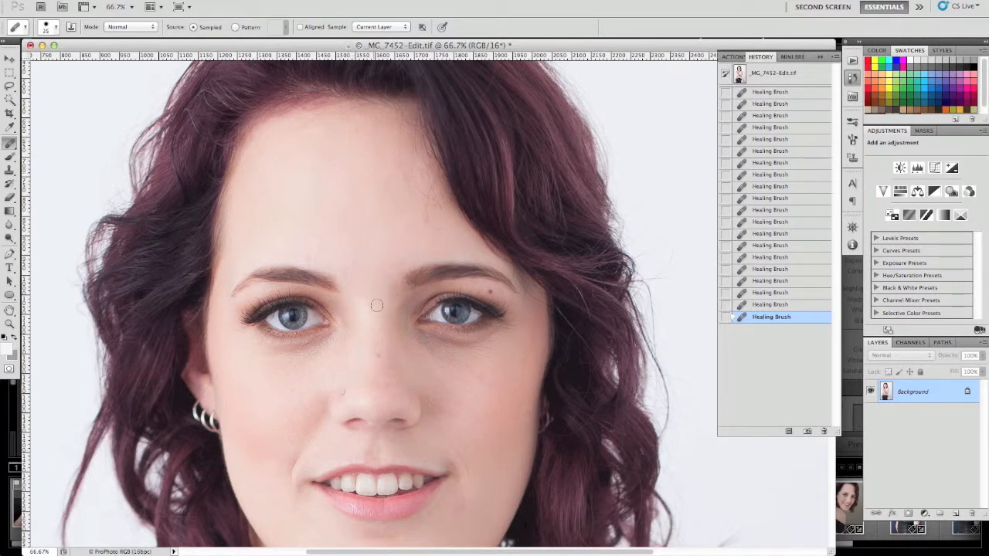
left_click_drag(389, 341, 367, 210)
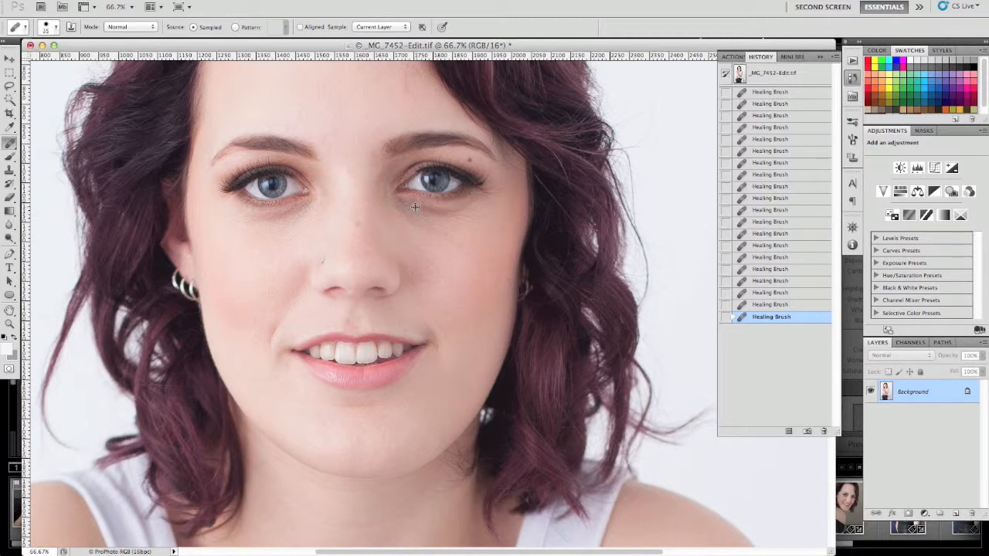
left_click(458, 303)
left_click(378, 238)
left_click_drag(362, 205, 385, 267)
left_click_drag(353, 188, 374, 251)
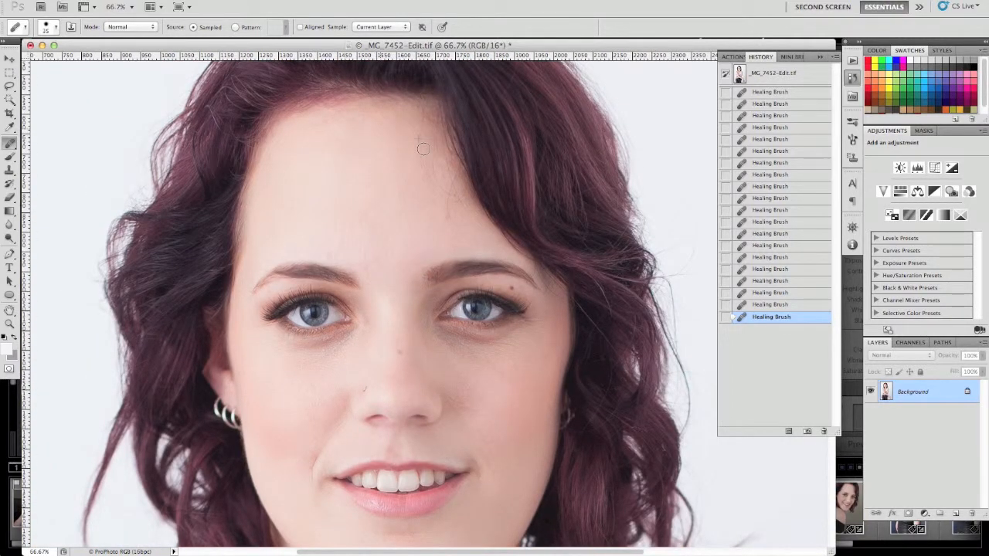
Run the Skin Smoothing action on the healed portrait.
left_click(744, 58)
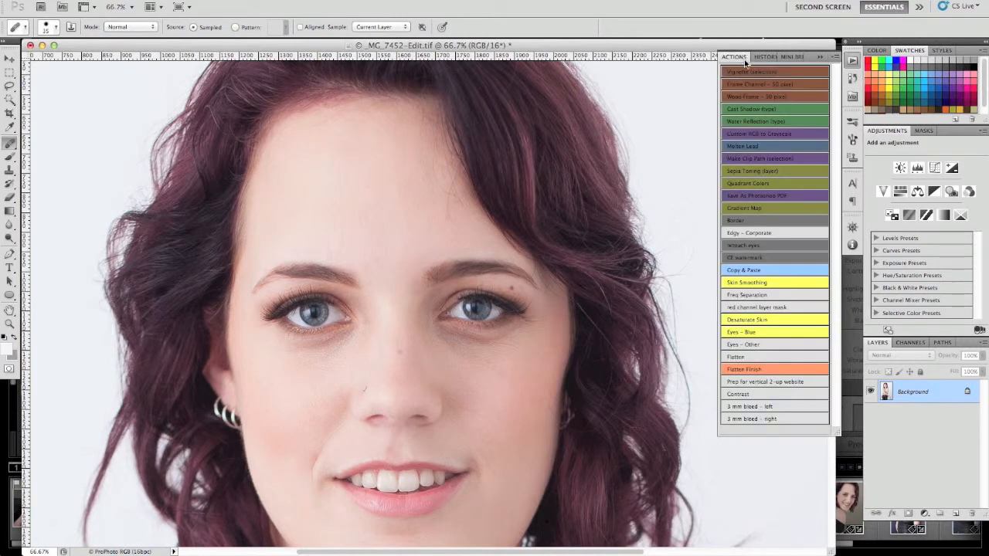
left_click(755, 283)
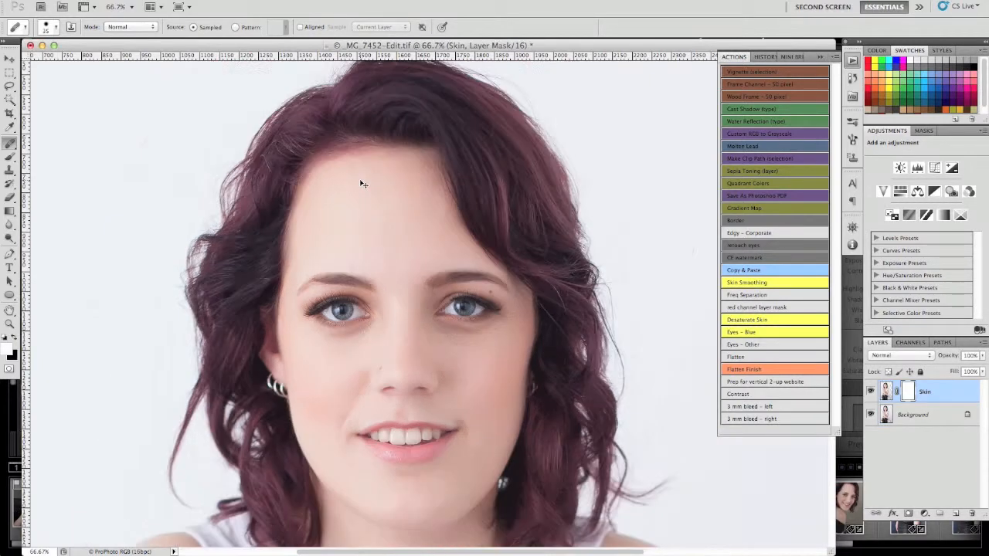
key("super+minus")
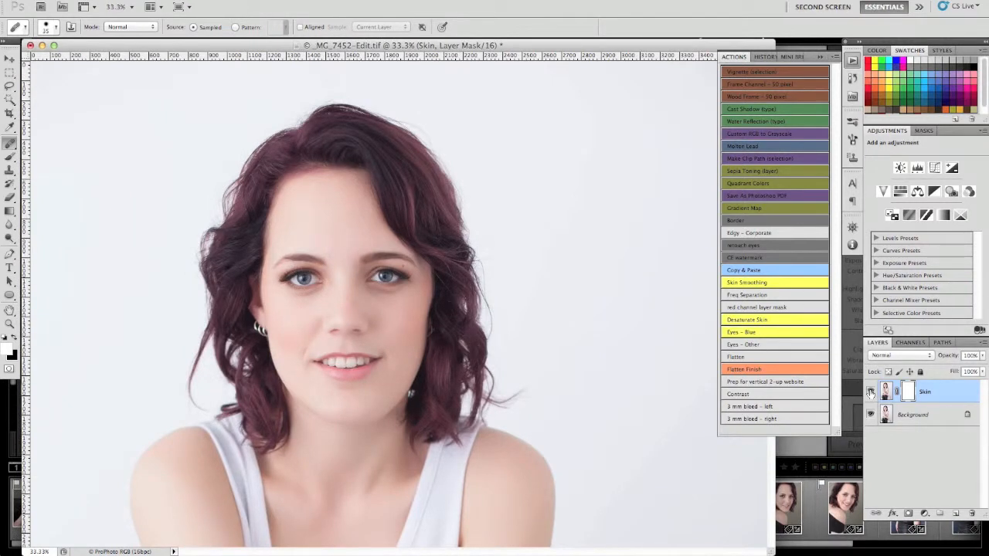
Compare the portrait with and without the Skin layer to judge the smoothing.
left_click(870, 392)
left_click(872, 395)
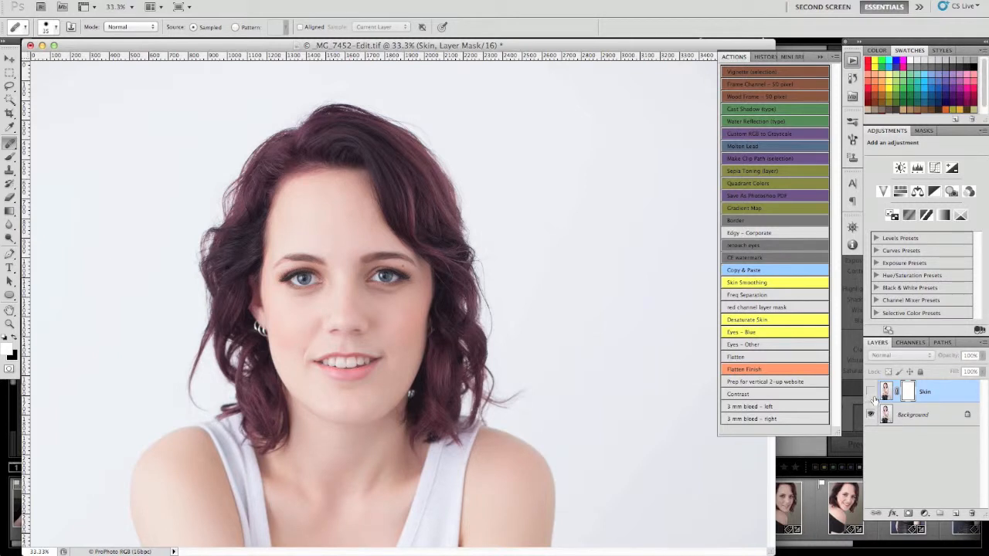
left_click(872, 394)
left_click(871, 394)
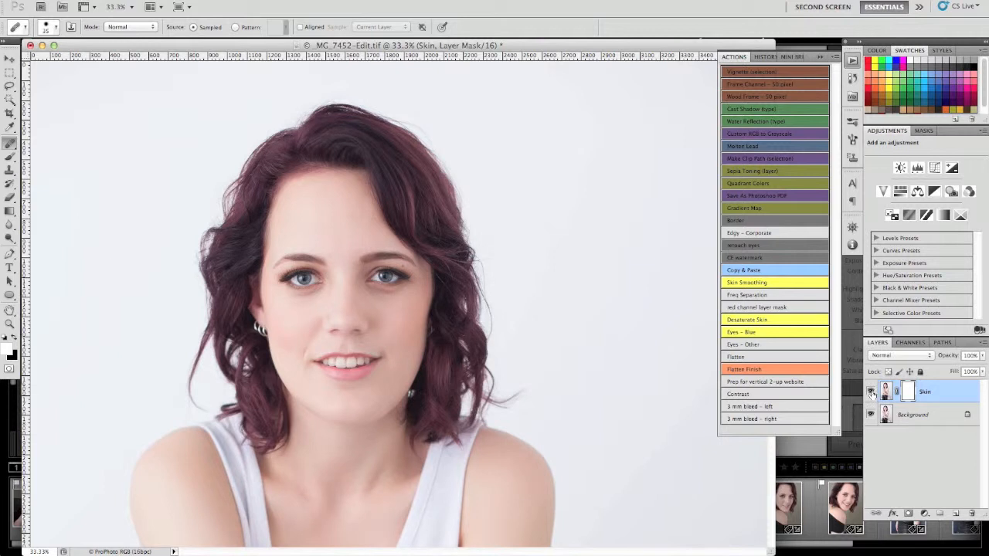
left_click(872, 393)
left_click(871, 394)
Lower the opacity of the Skin layer and flatten the image.
key("super+equal")
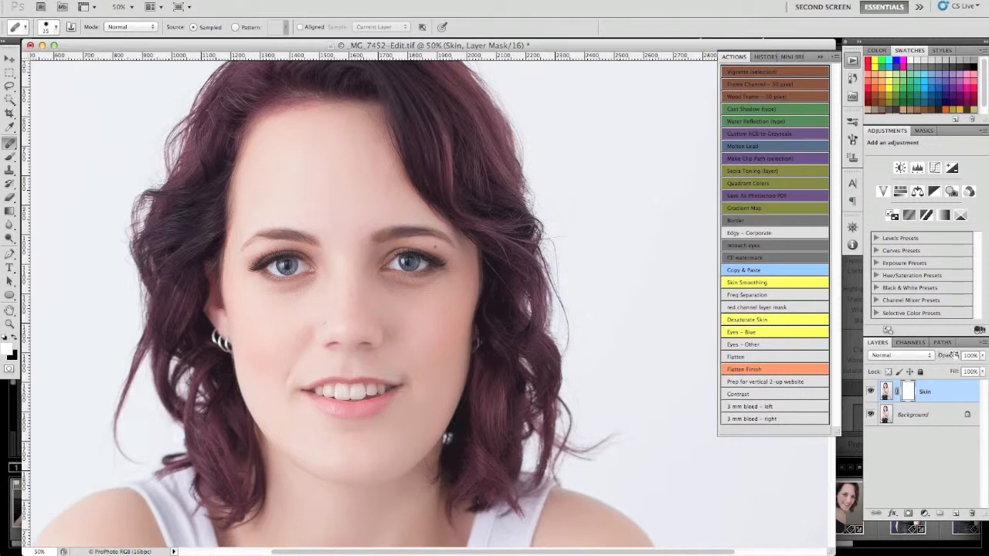
left_click_drag(949, 357, 933, 355)
left_click_drag(938, 358, 930, 366)
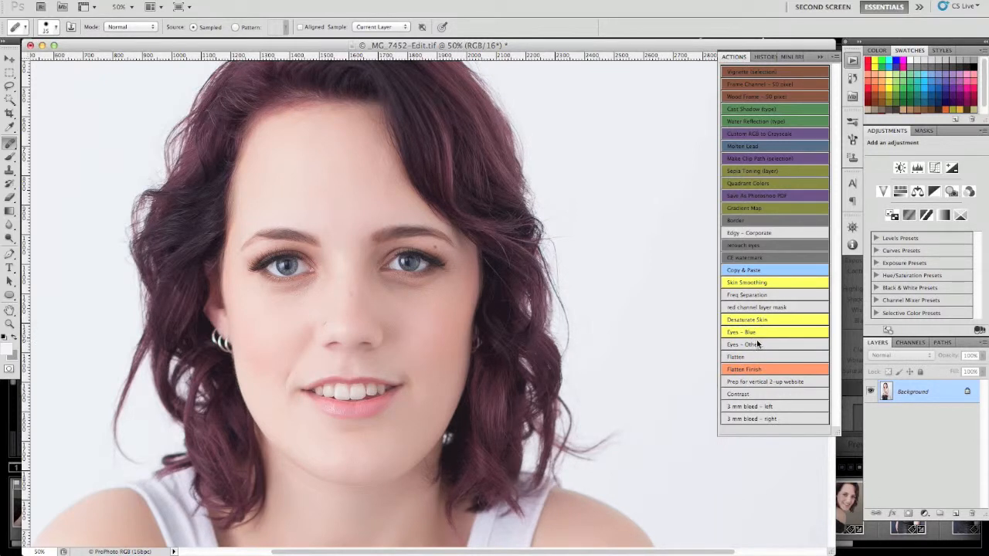
Run the Freq Separation action to split the portrait into High Freq and Low Freq layers.
left_click(755, 297)
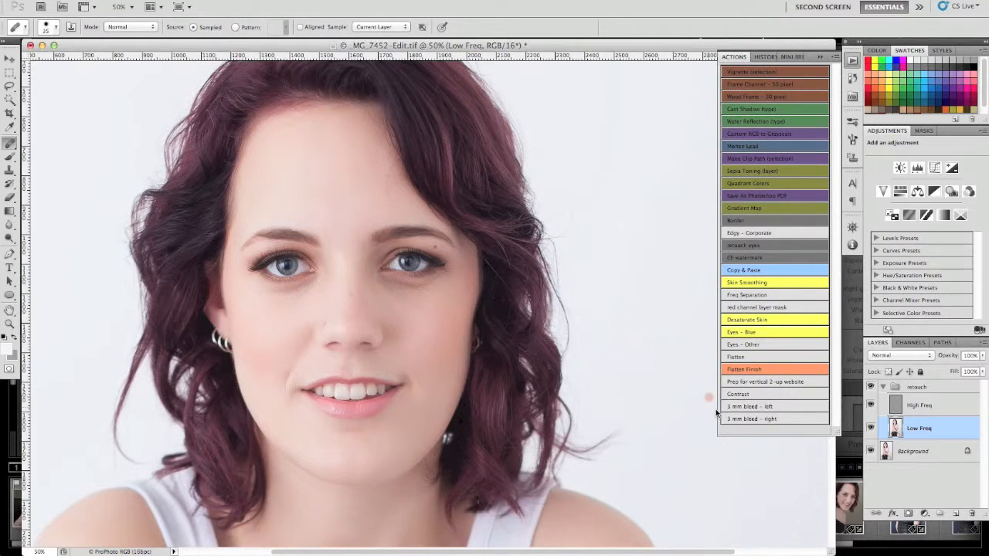
left_click(265, 205)
left_click(395, 294)
Even out the skin under both eyes on the Low Freq layer using the Clone Stamp at size 80, 30% opacity and 20% flow.
key("s")
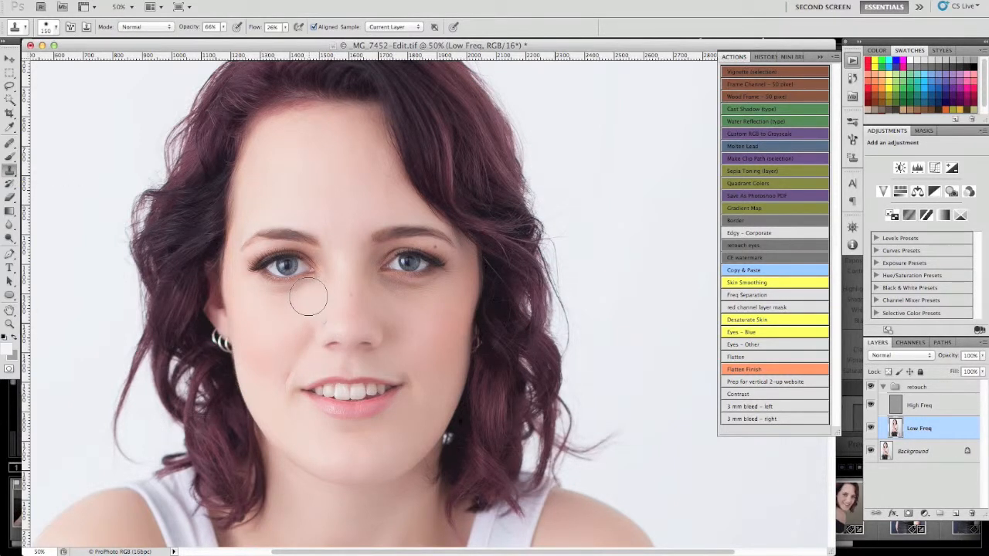
key("5")
key("bracketleft")
key("bracketleft")
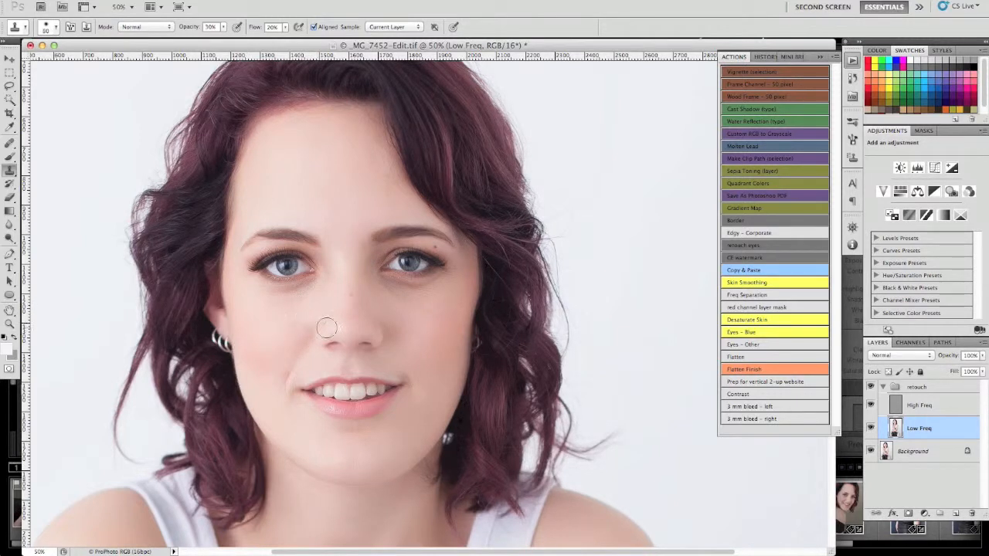
left_click(290, 310, "alt")
mouse_move(294, 300)
left_mouse_down()
mouse_move(277, 300)
mouse_move(313, 290)
mouse_move(284, 303)
mouse_move(264, 295)
mouse_move(308, 299)
mouse_move(285, 309)
left_mouse_up()
left_click(300, 335, "alt")
left_click_drag(400, 309, 395, 323)
left_click(382, 299, "alt")
mouse_move(312, 301)
left_mouse_down()
mouse_move(292, 291)
mouse_move(308, 267)
left_mouse_up()
Clone lighter cheek skin over the remaining shadow below the eye nearest the mole on the eyelid.
key("super+equal")
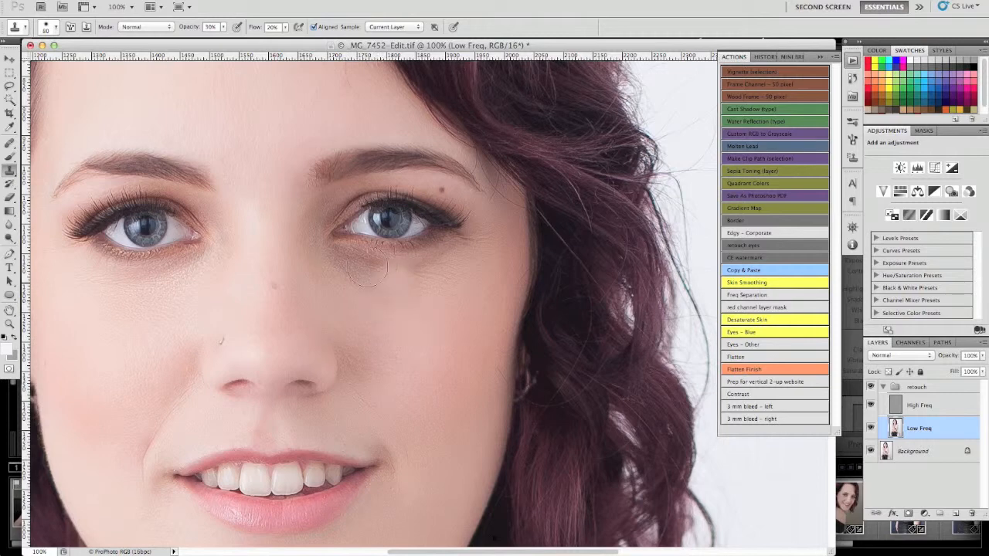
left_click(379, 306, "alt")
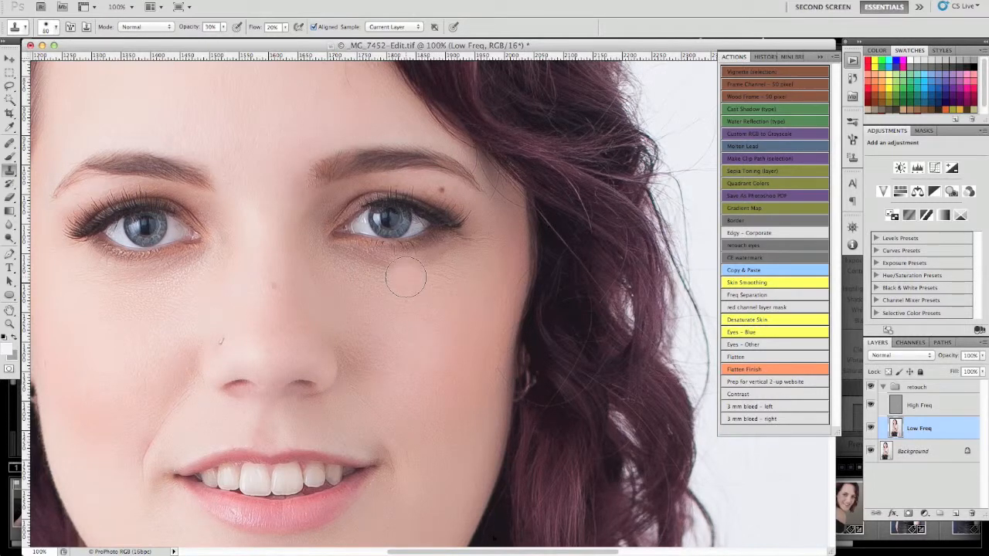
scroll(406, 276, "down", 2)
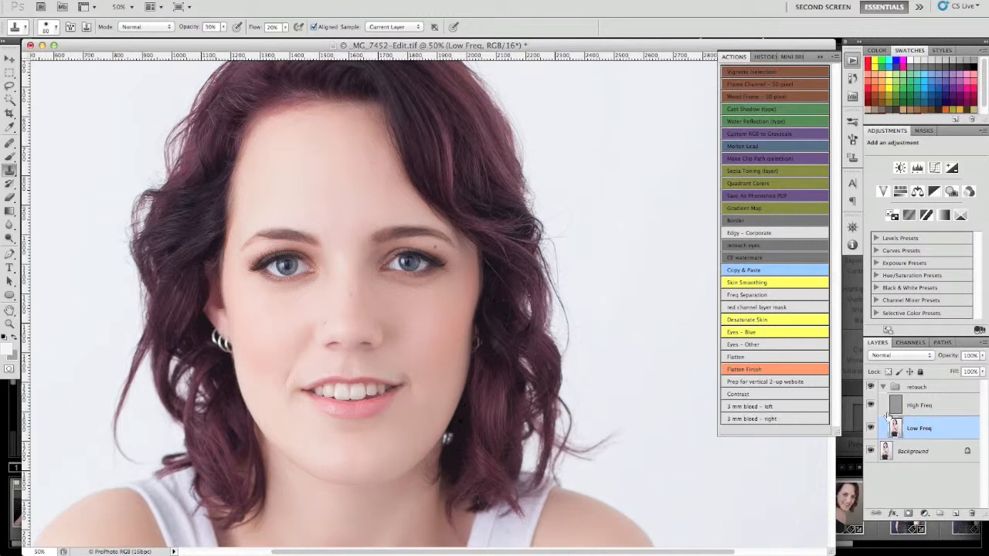
Lower the retouch group's opacity while comparing before and after, and flatten the image with the Flatten action.
left_click(923, 393)
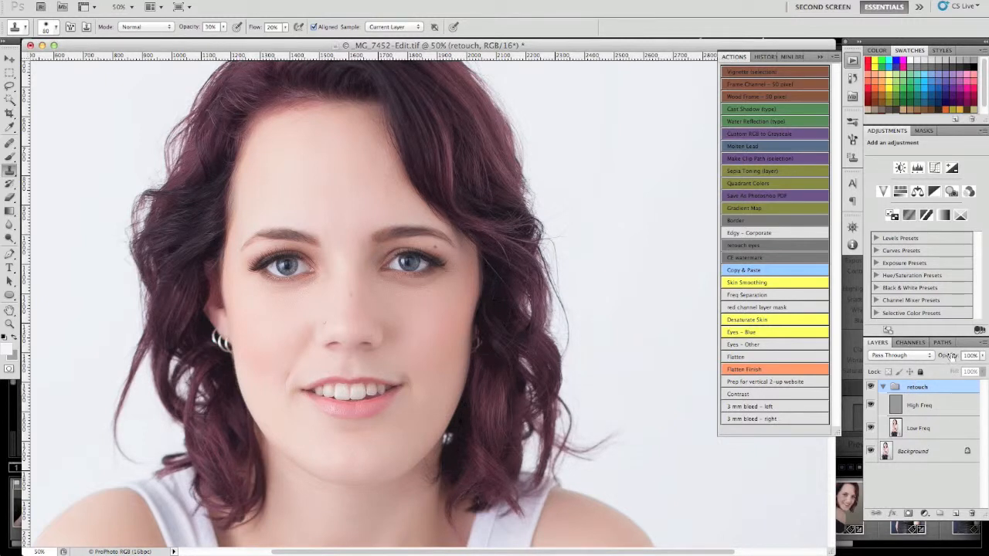
left_click(871, 386)
left_click_drag(950, 357, 936, 355)
left_click(871, 386)
left_click(871, 386)
left_click(749, 357)
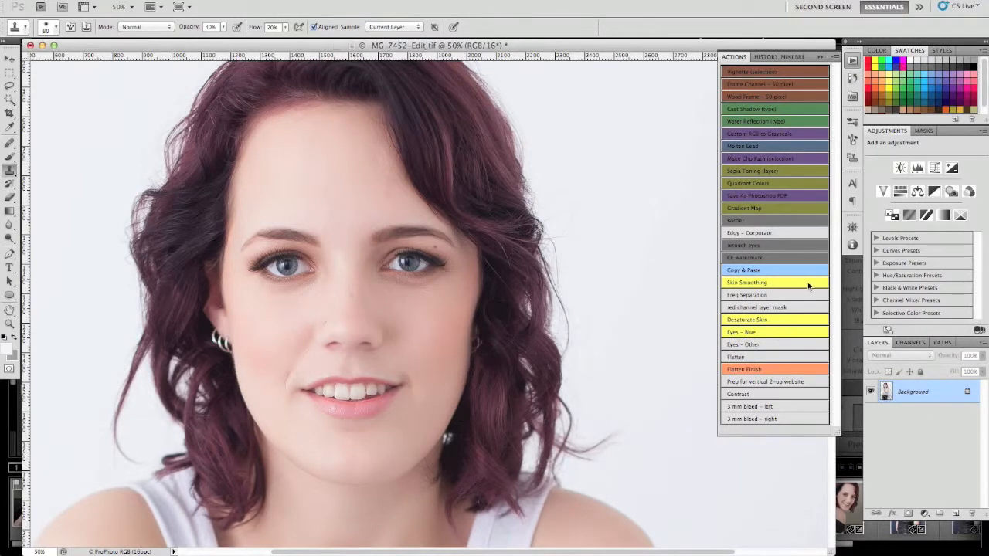
Run the Desaturate Skin action and compare the portrait with and without the desat skin layer.
left_click(756, 320)
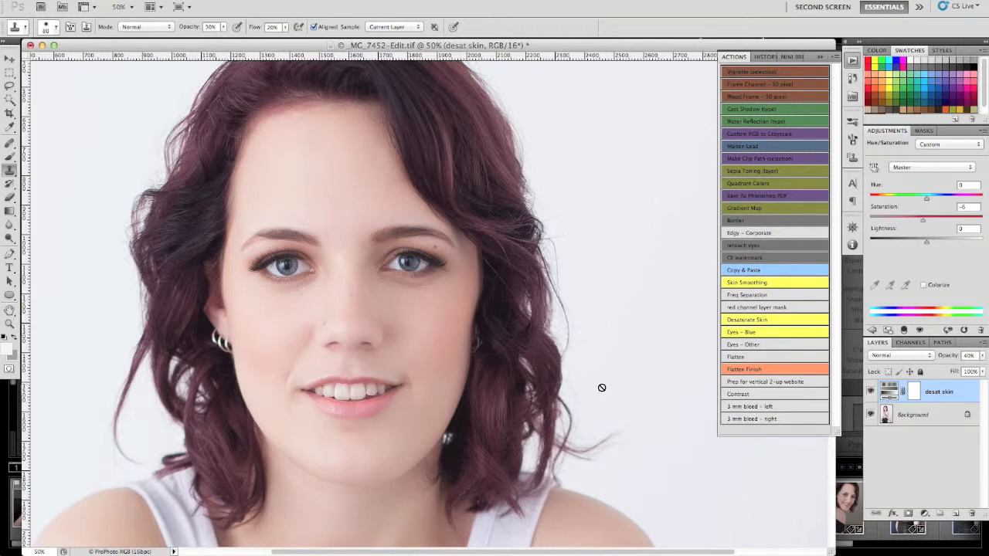
left_click(871, 392)
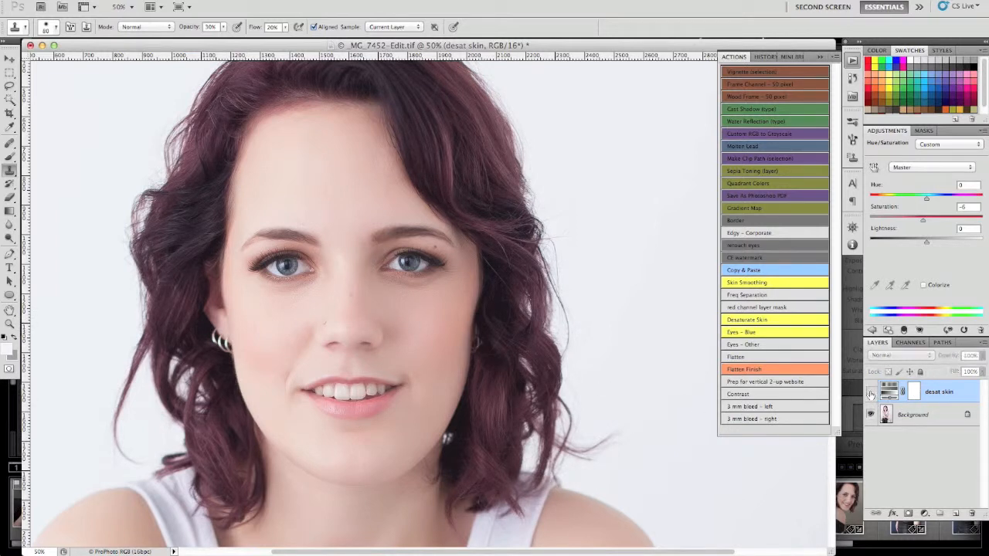
left_click(870, 392)
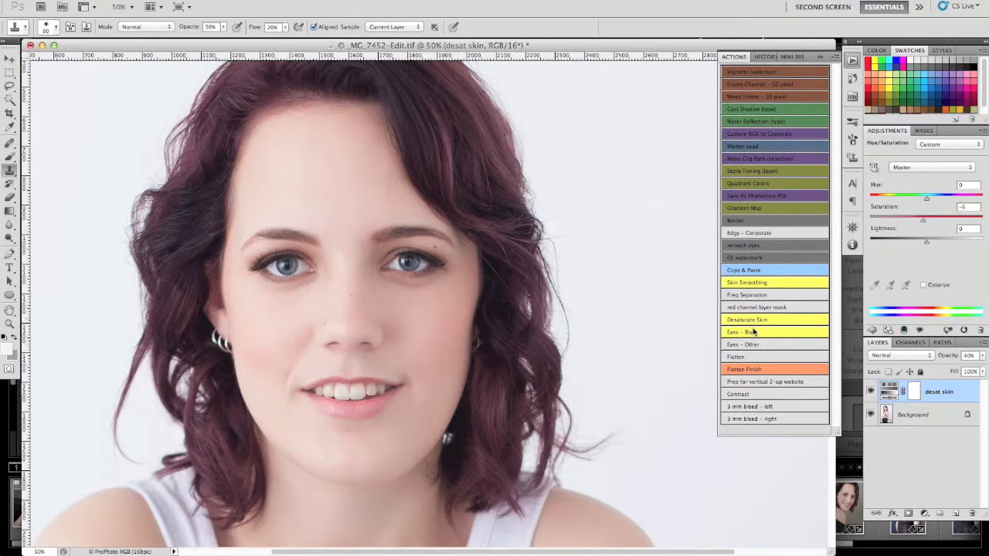
Flatten the image with the Flatten action and run the Eyes – Blue action to add the masked eyes group.
left_click(748, 359)
left_click(747, 357)
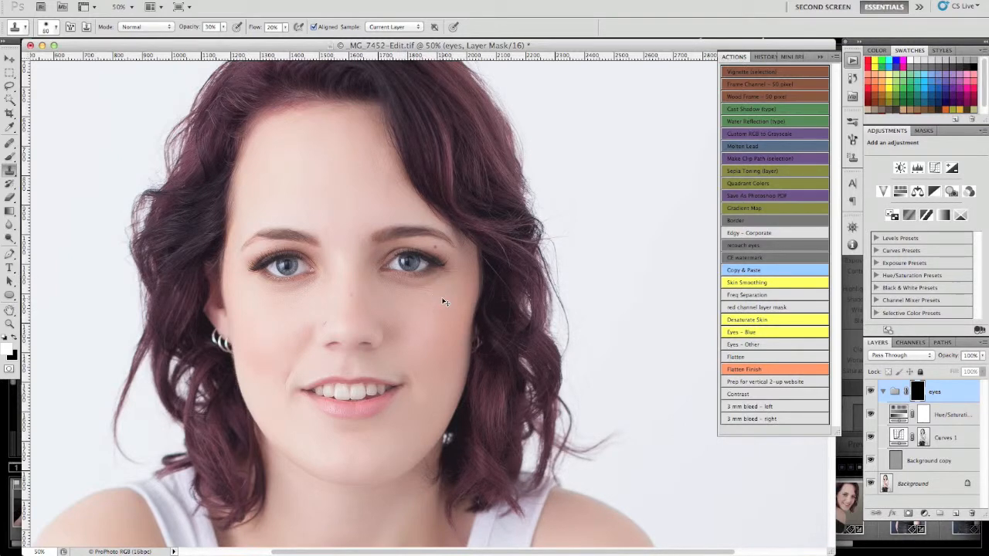
key("super+1")
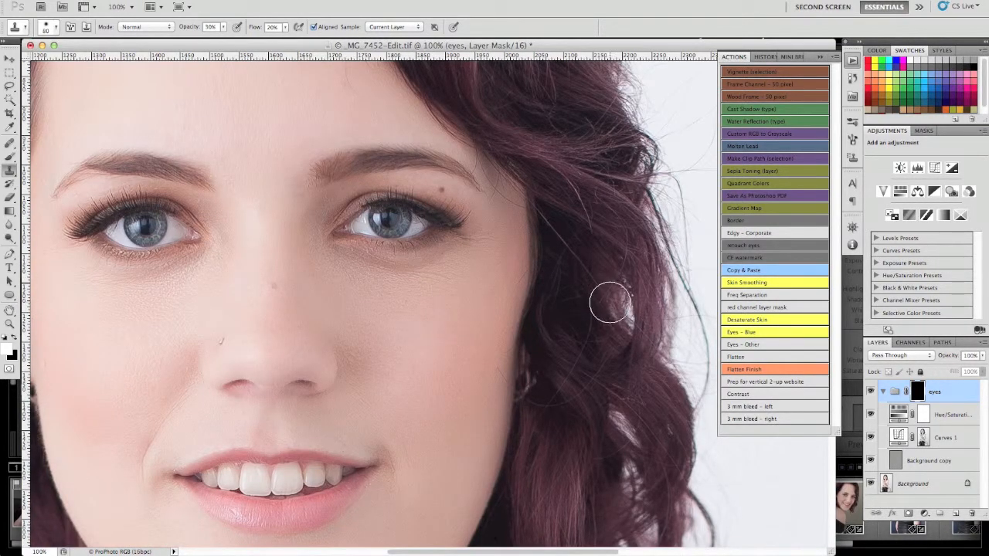
Reveal the eyes group over both irises on its mask with a size 30 brush at 60% opacity, and reduce the brush opacity to 30%.
key("b")
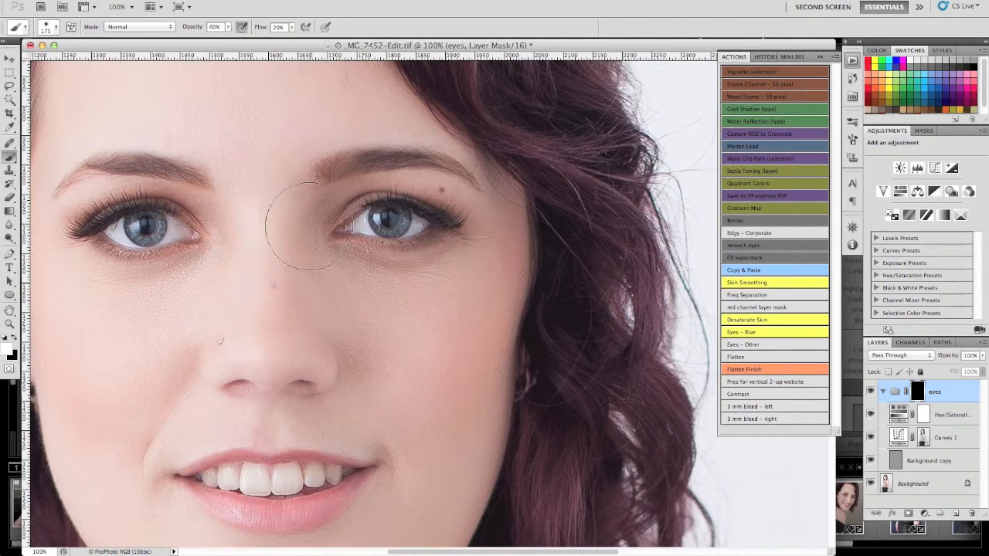
key("bracketleft")
key("bracketleft")
key("bracketleft")
key("bracketleft")
key("bracketleft")
key("bracketleft")
key("bracketleft")
key("bracketleft")
key("bracketleft")
key("bracketleft")
mouse_move(156, 234)
left_mouse_down()
mouse_move(132, 229)
mouse_move(160, 221)
mouse_move(139, 238)
mouse_move(161, 226)
mouse_move(134, 234)
mouse_move(132, 225)
mouse_move(161, 232)
left_mouse_up()
mouse_move(381, 226)
left_mouse_down()
mouse_move(382, 227)
mouse_move(404, 213)
mouse_move(385, 230)
mouse_move(402, 215)
mouse_move(401, 228)
mouse_move(377, 220)
mouse_move(386, 230)
mouse_move(402, 214)
mouse_move(383, 221)
mouse_move(423, 173)
mouse_move(379, 225)
left_mouse_up()
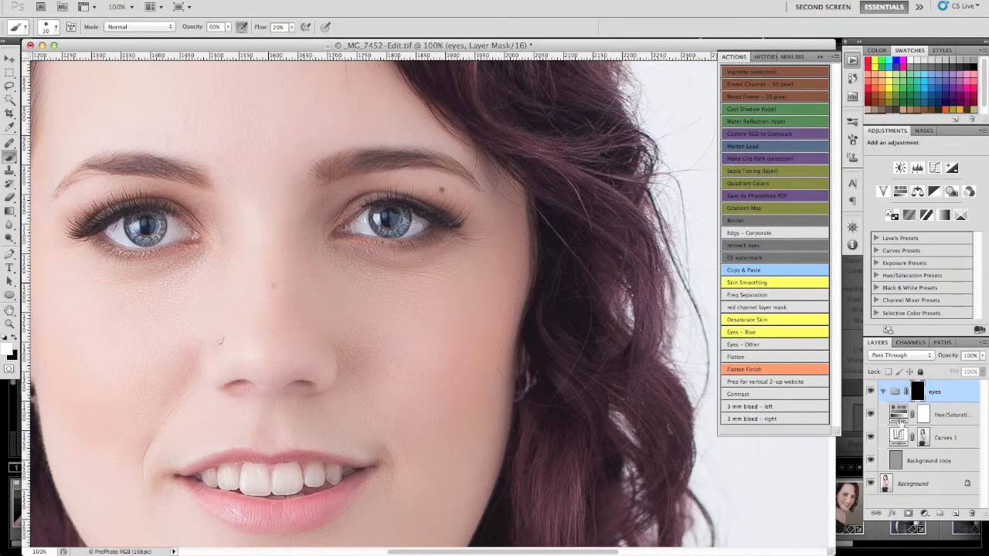
key("5")
key("3")
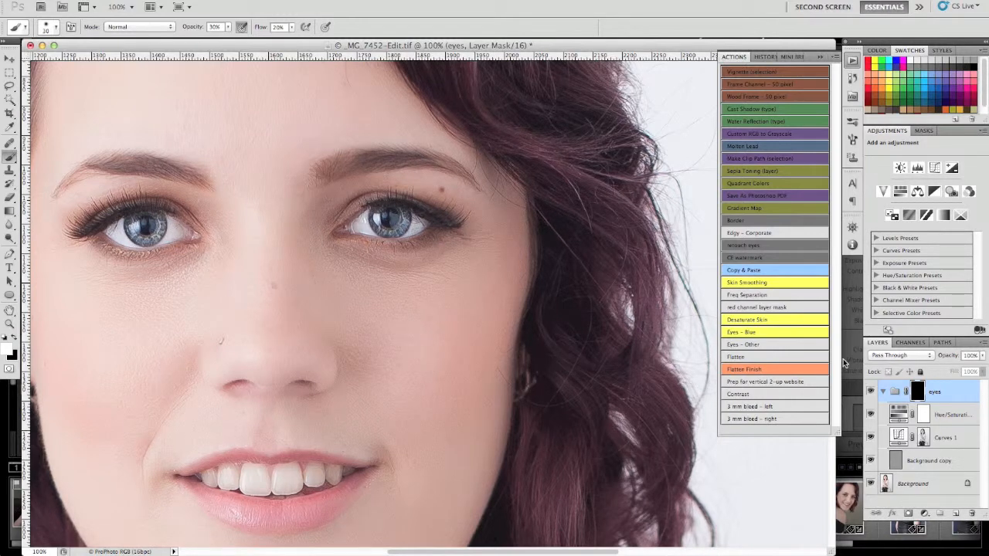
Compare the portrait with and without the eyes group and set the group's opacity to 80%.
key("super+minus")
key("super+minus")
key("super+minus")
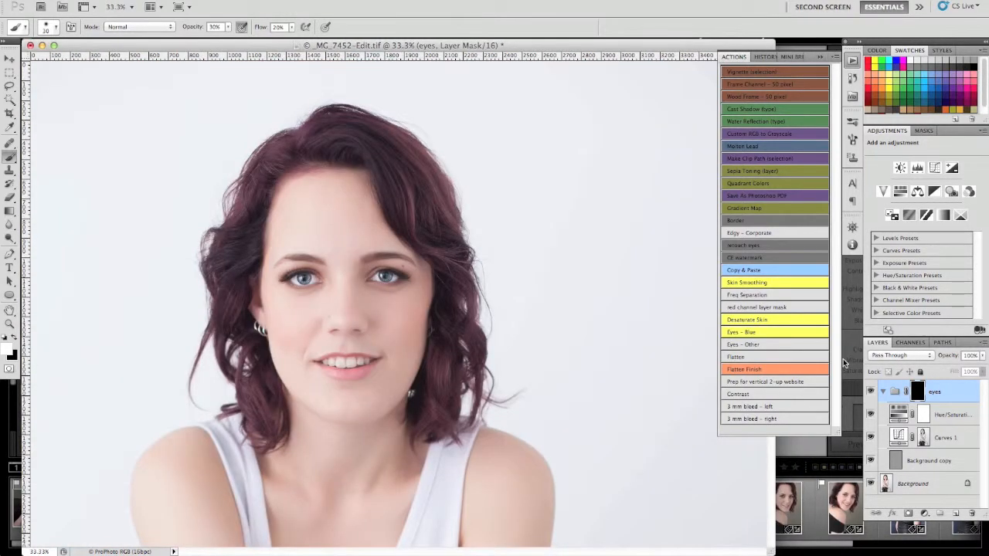
left_click(870, 393)
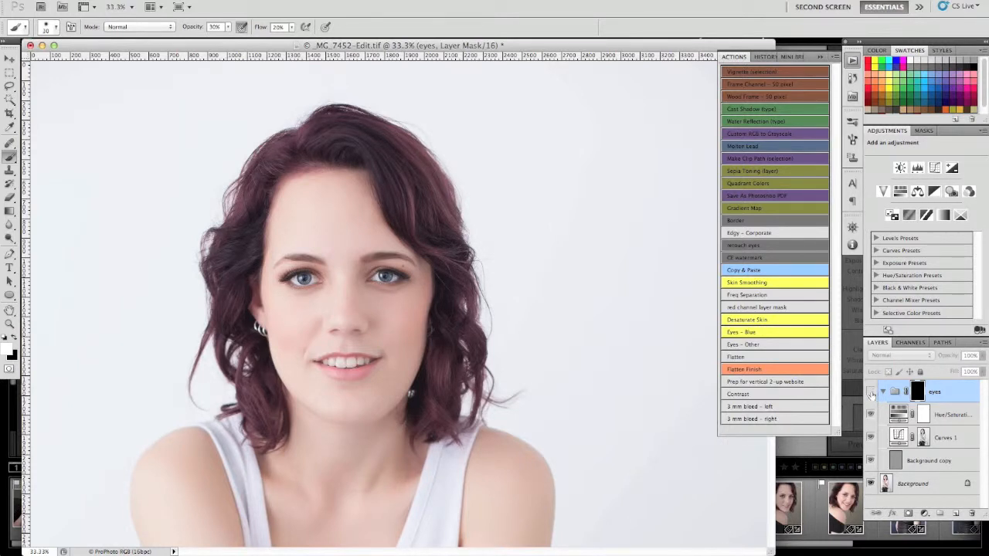
left_click(871, 393)
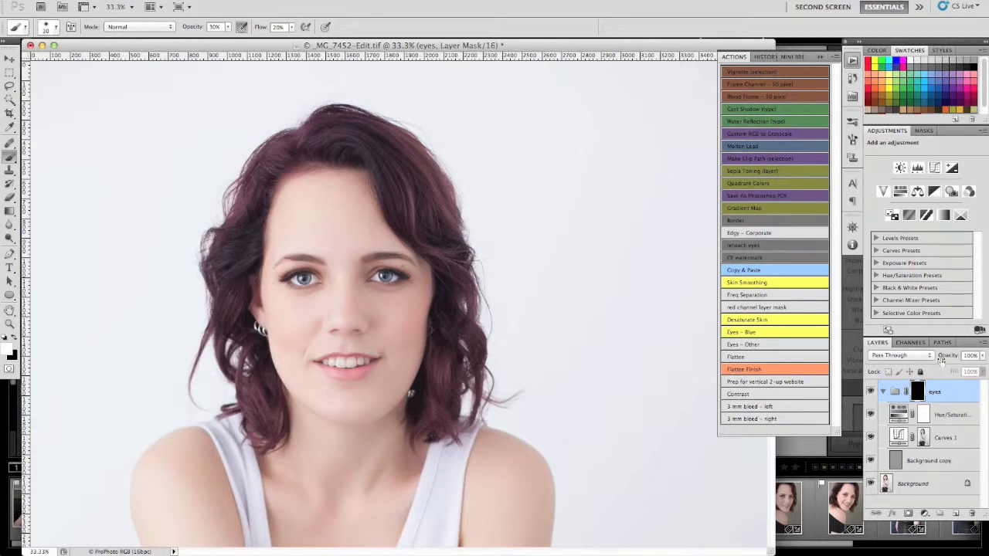
left_click_drag(948, 357, 941, 356)
left_click_drag(940, 358, 939, 362)
Brighten the teeth on the eyes group mask with a size 50 brush at 30% opacity, compare before and after, and flatten the image.
key("super+equal")
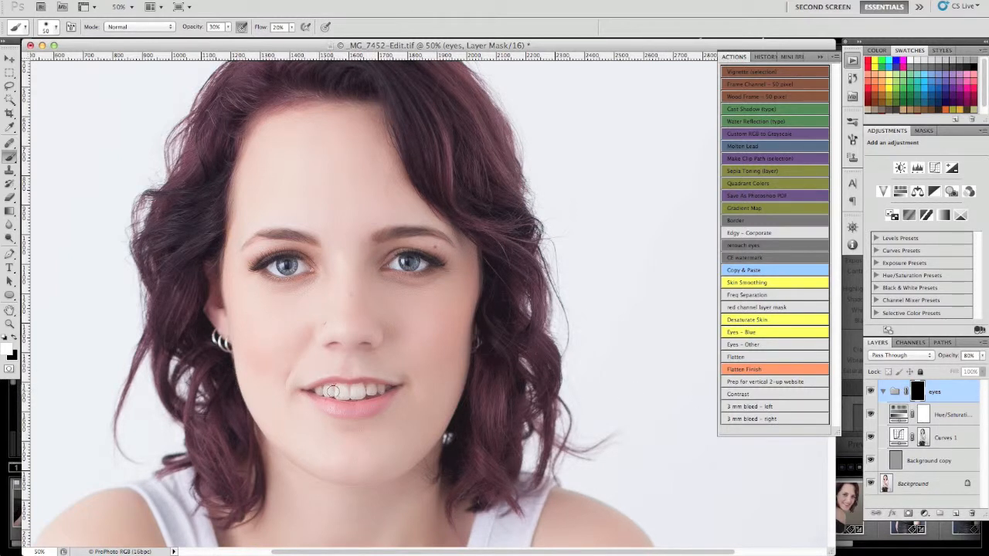
mouse_move(375, 396)
left_mouse_down()
mouse_move(331, 391)
mouse_move(376, 389)
mouse_move(326, 391)
mouse_move(359, 394)
left_mouse_up()
left_click(870, 392)
key("super+minus")
key("super+minus")
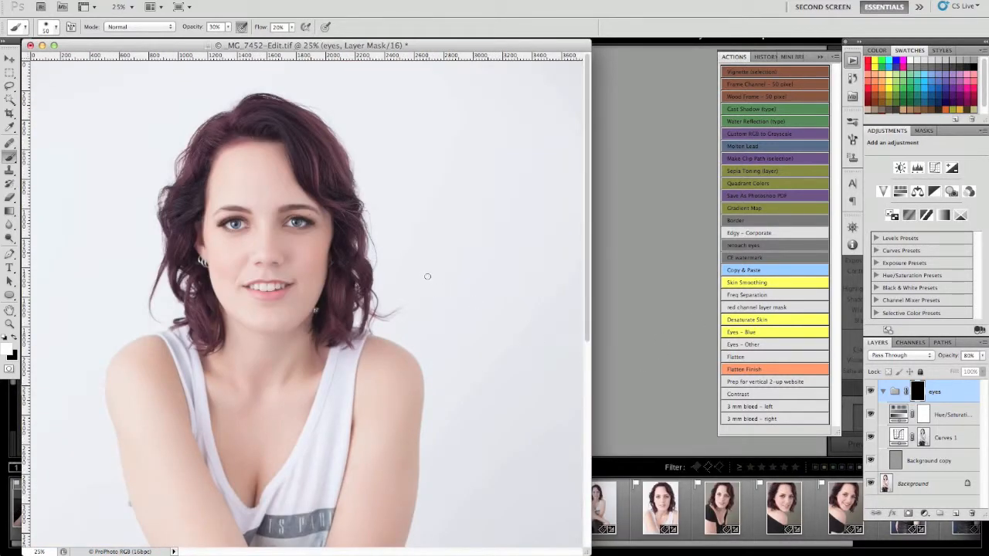
left_click(871, 391)
left_click(871, 391)
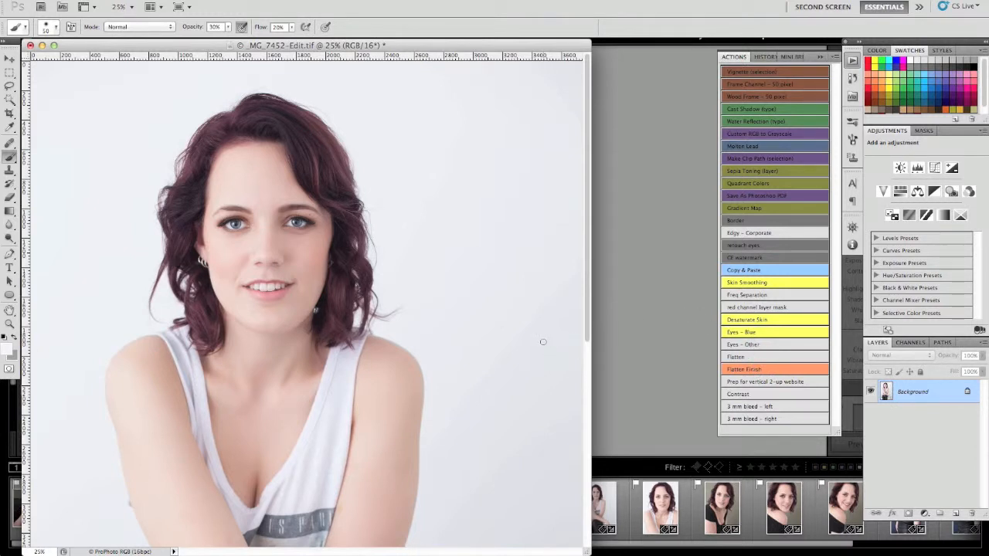
Examine the skin tones of the arms, hands, chest and face across the whole portrait.
scroll(495, 335, "down", 8)
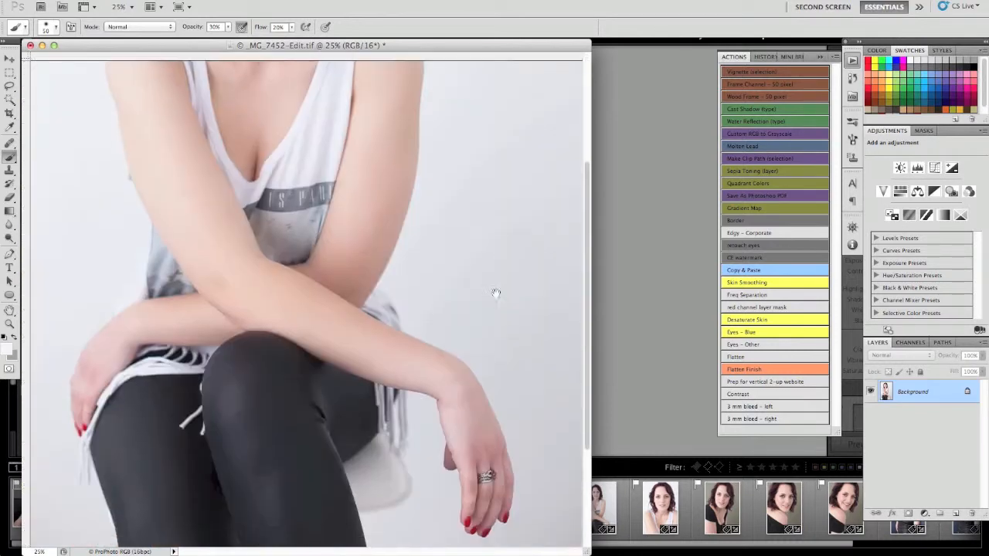
scroll(509, 409, "up", 8)
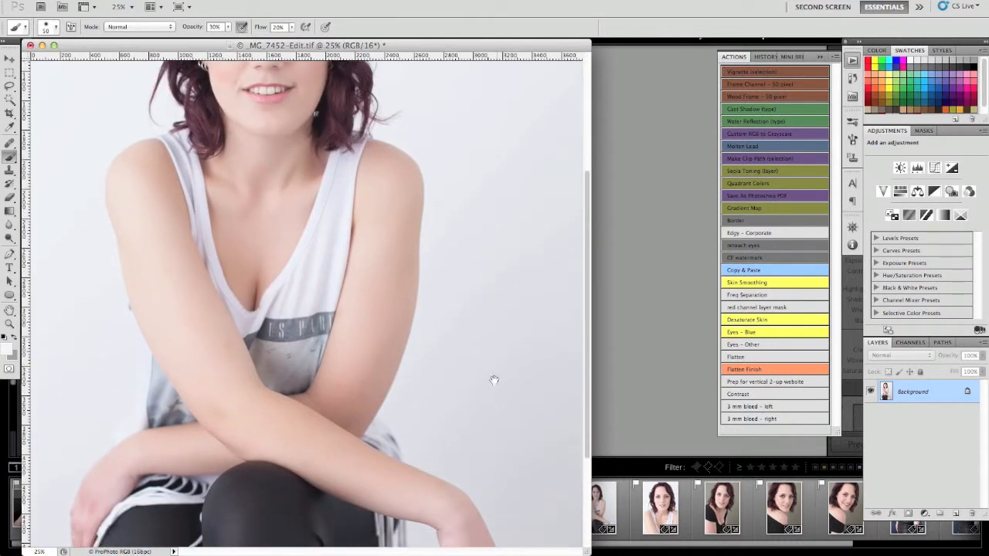
scroll(499, 363, "down", 5)
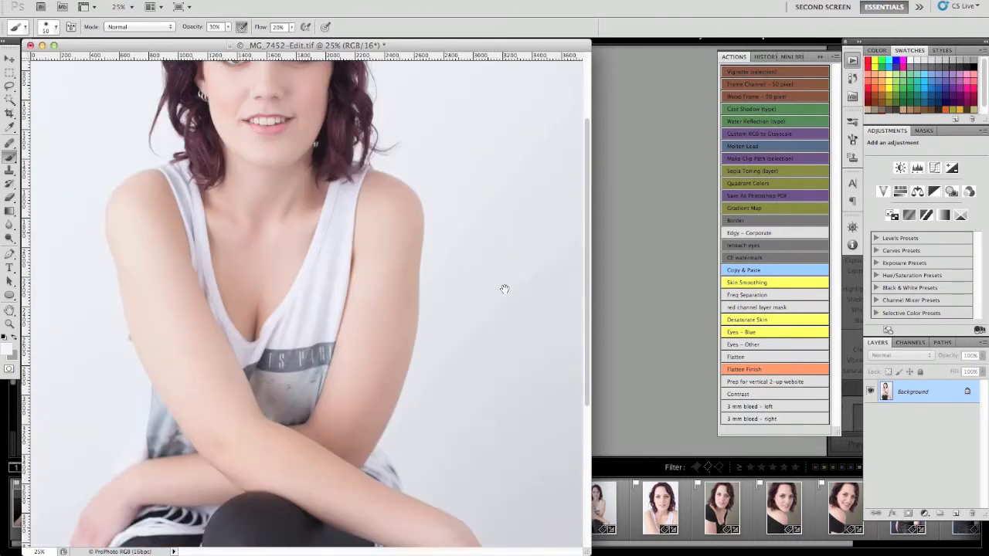
scroll(500, 309, "down", 5)
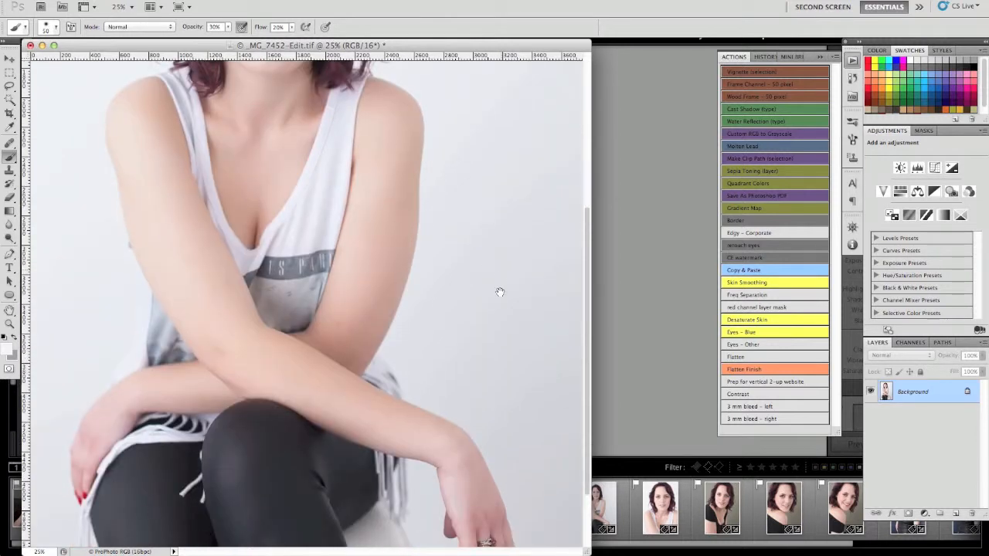
scroll(501, 286, "down", 1)
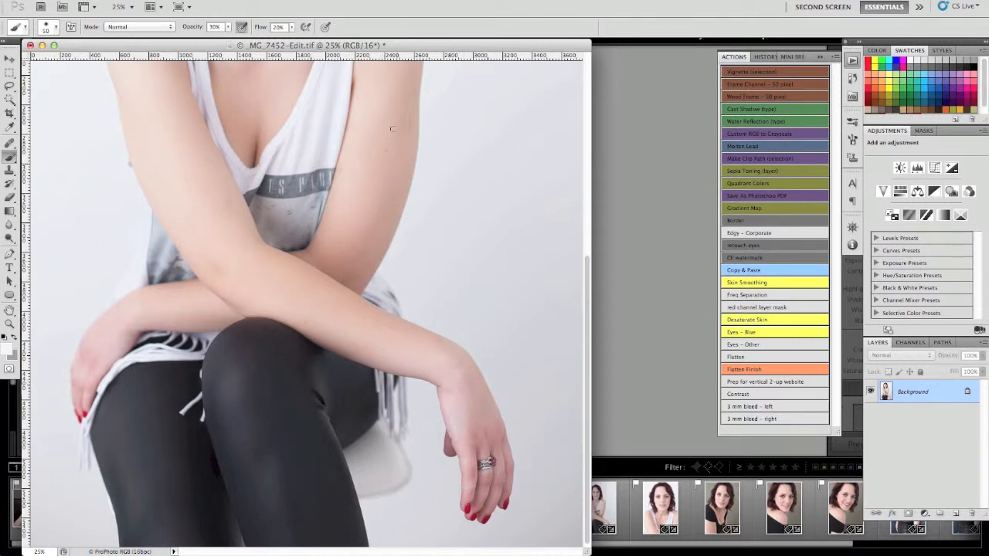
scroll(468, 317, "up", 12)
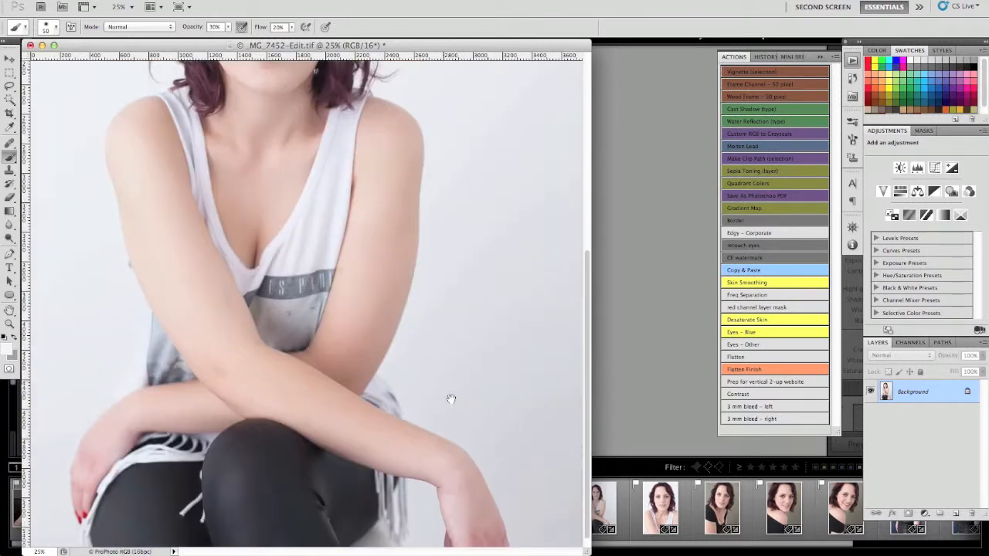
mouse_move(471, 320)
left_mouse_down()
mouse_move(471, 276)
mouse_move(482, 336)
left_mouse_up()
scroll(481, 336, "down", 10)
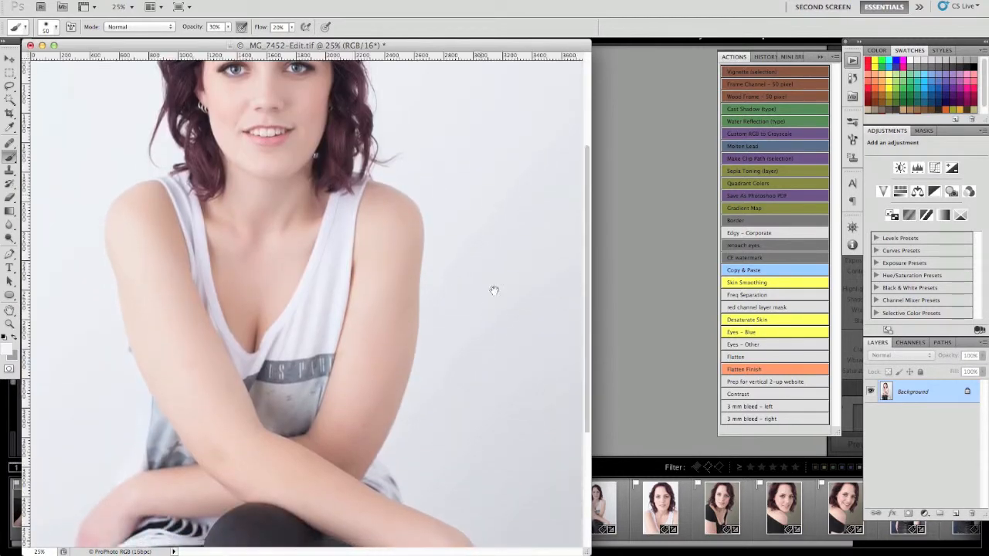
scroll(486, 339, "up", 8)
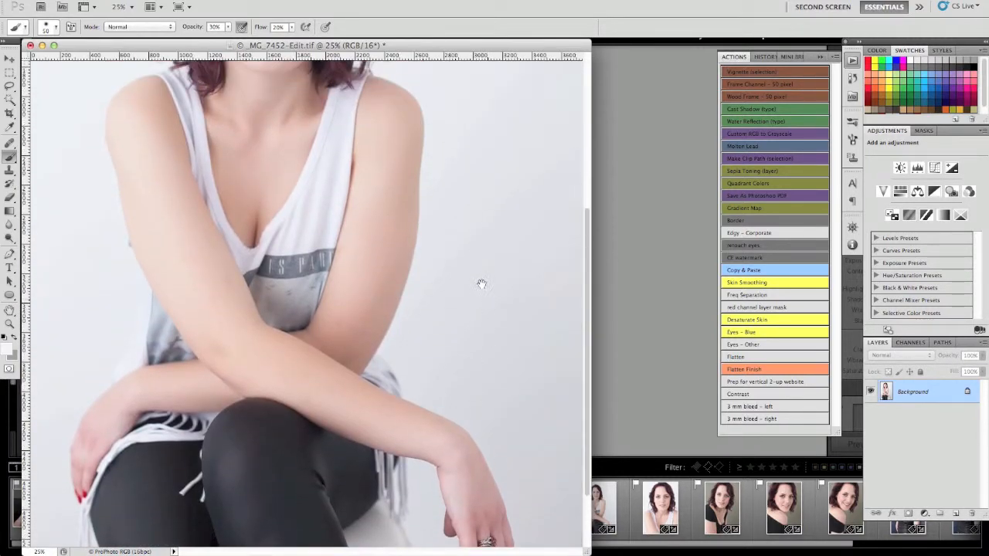
scroll(494, 332, "up", 5)
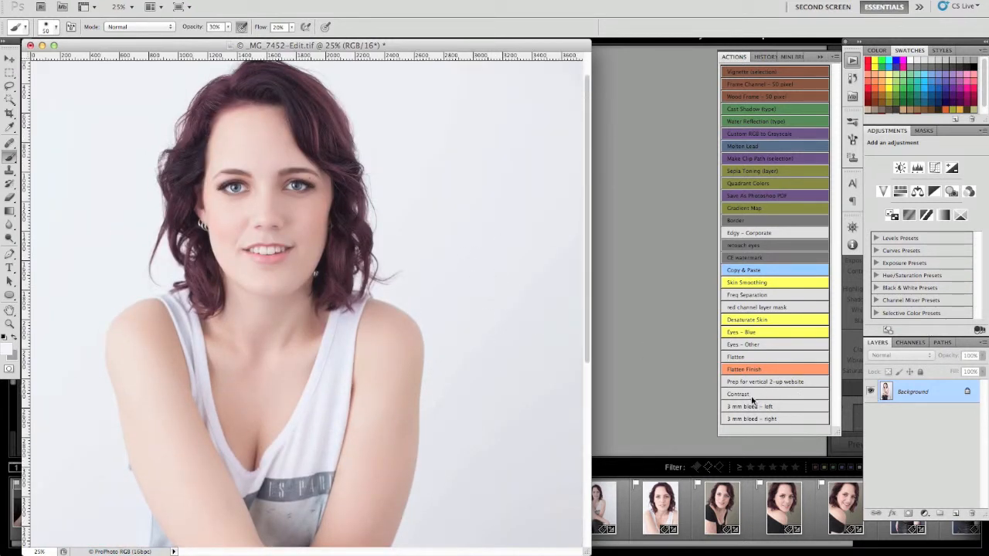
Run the Contrast action and inspect the curves of its S and H layers.
left_click(751, 396)
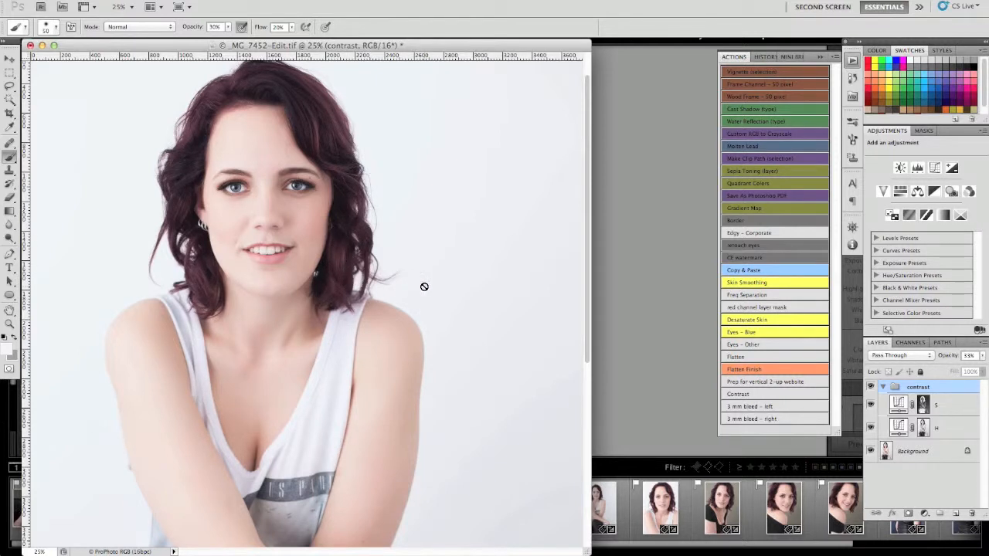
left_click(899, 408)
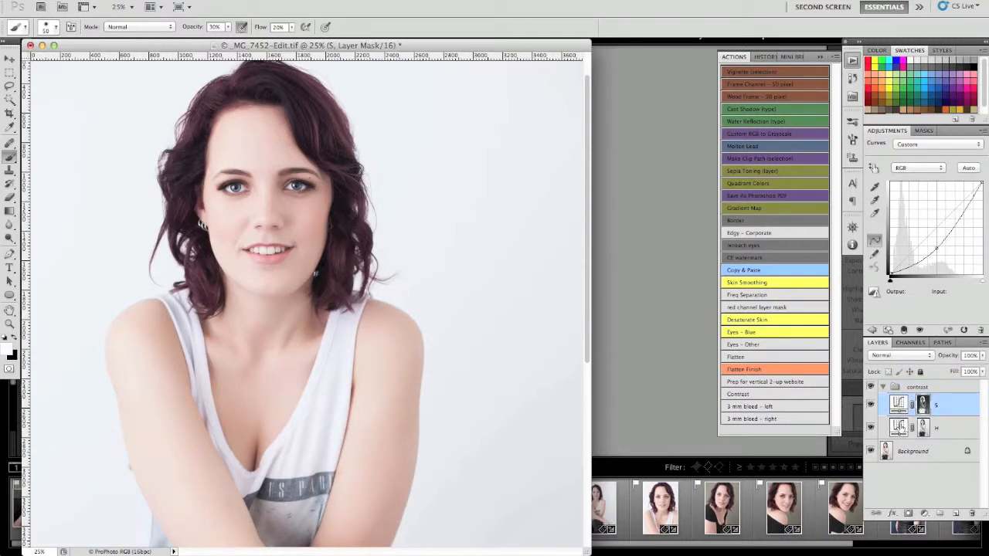
left_click(901, 427)
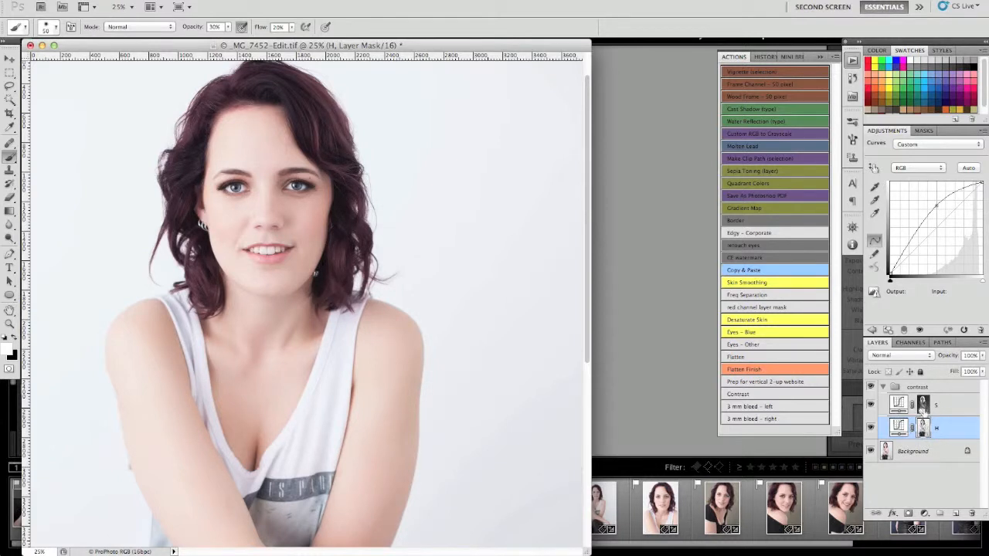
Set the contrast group's opacity to 20% and compare the full portrait with and without it.
left_click(933, 389)
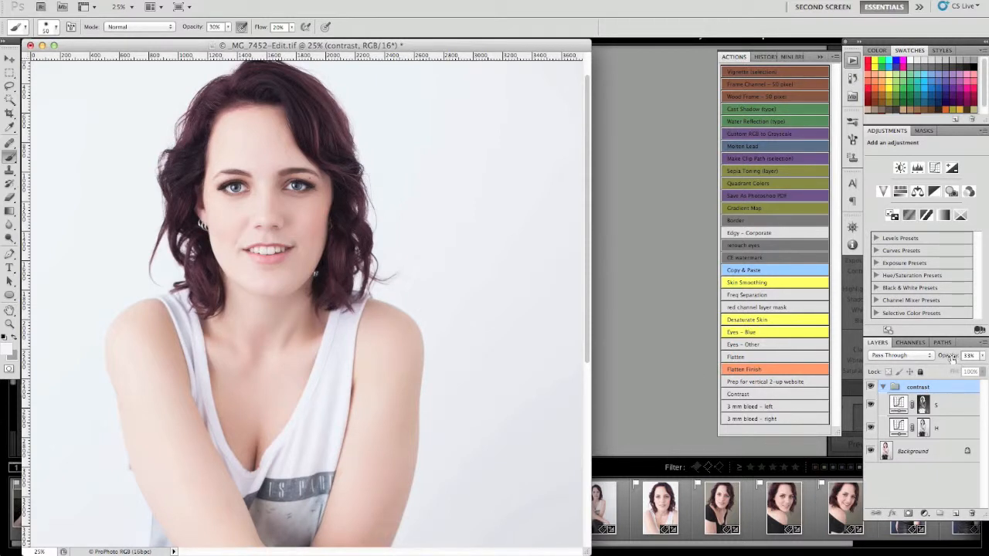
left_click_drag(952, 355, 945, 355)
left_click(871, 388)
left_click(870, 388)
left_click(871, 387)
left_click_drag(409, 387, 411, 150)
left_click_drag(416, 224, 425, 374)
key("super+r")
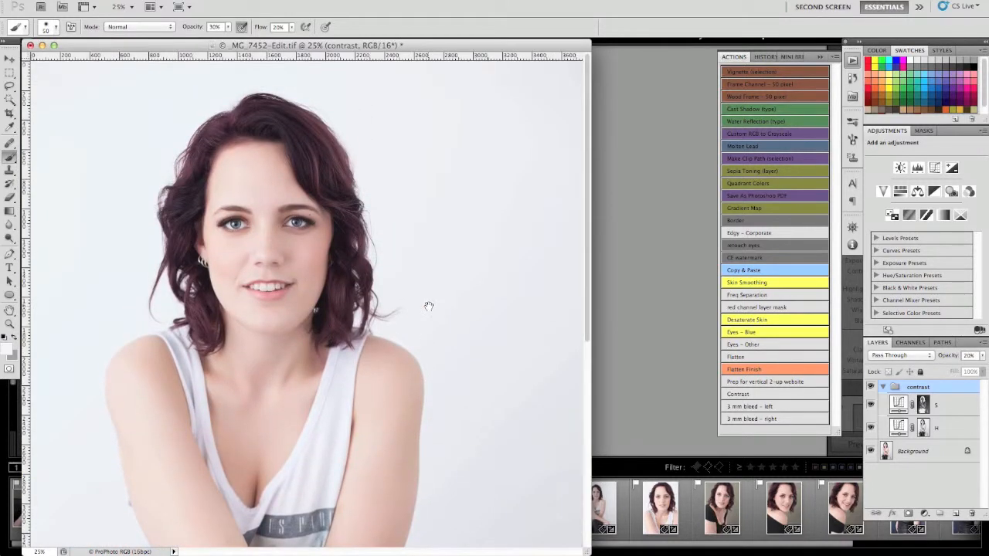
mouse_move(428, 306)
left_mouse_down()
mouse_move(422, 280)
mouse_move(435, 325)
left_mouse_up()
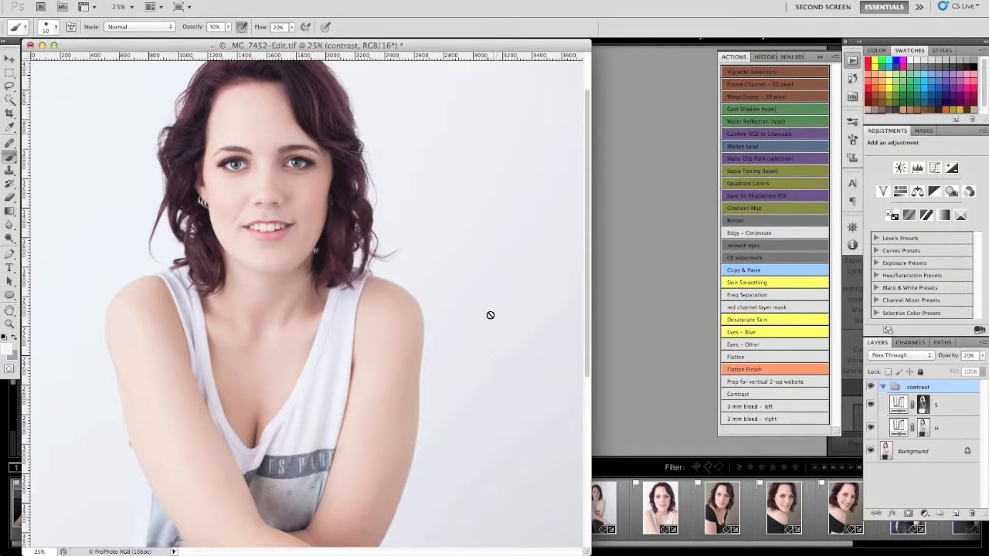
Finish the portrait with the Flatten Finish action and save the TIFF file.
left_click(761, 371)
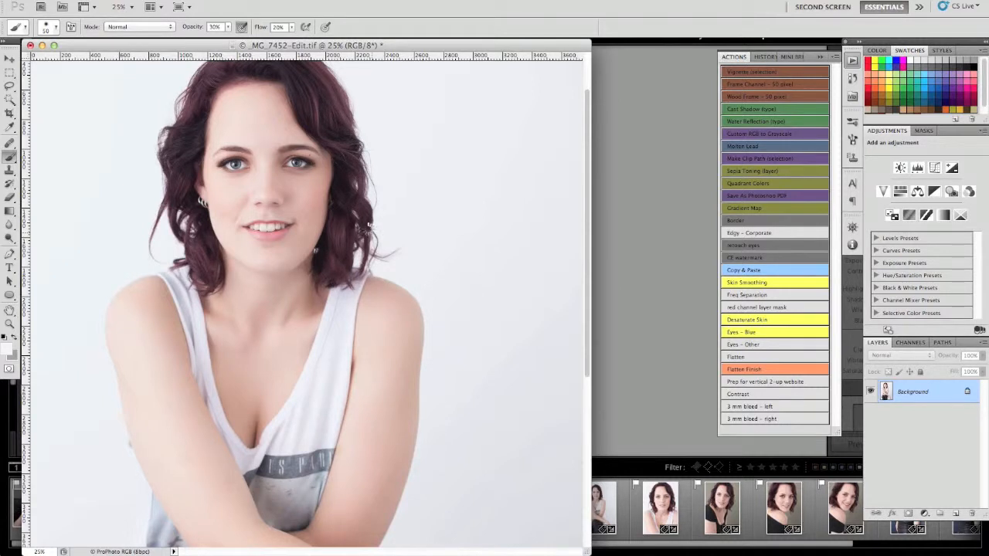
key("super+s")
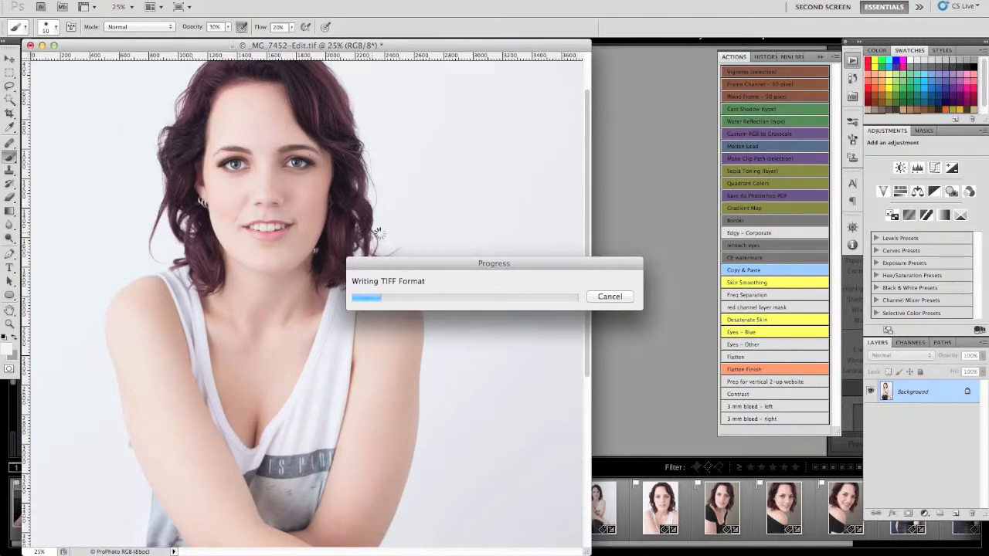